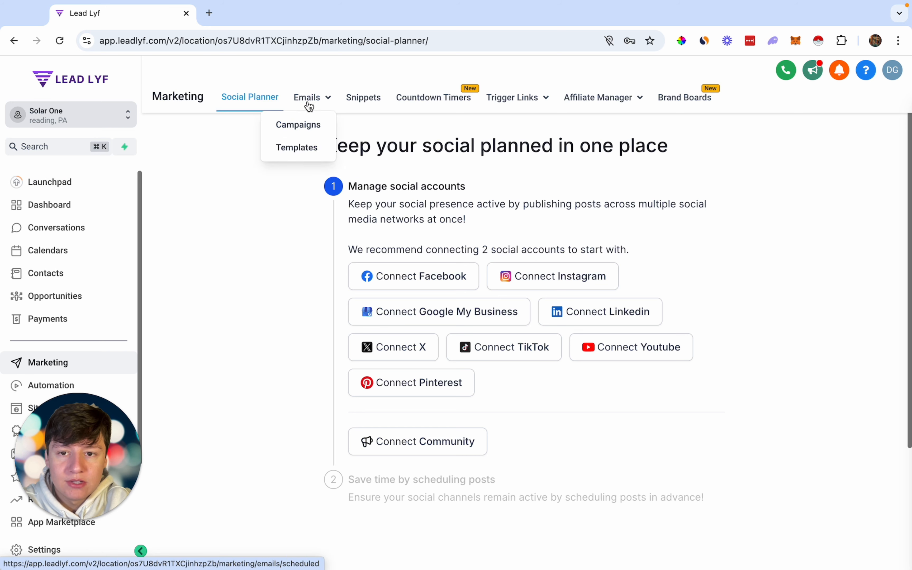
Step: Create a new email template in the email marketing templates area using the visual Design Editor
left_click(300, 149)
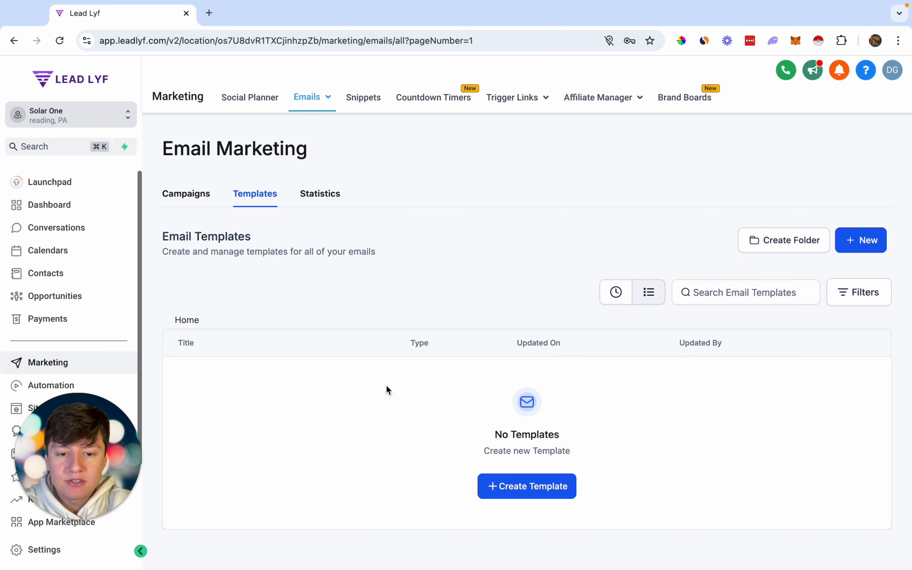
left_click(522, 491)
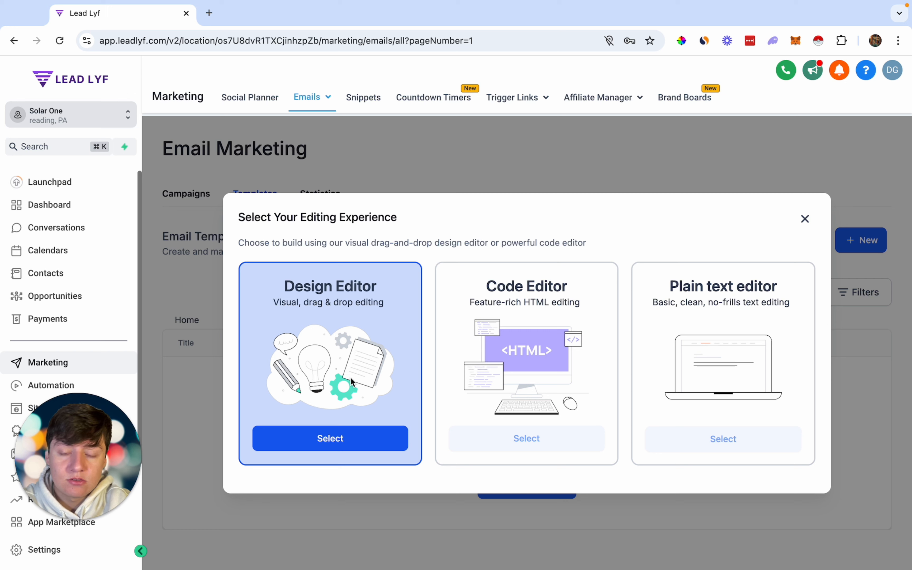
left_click(345, 440)
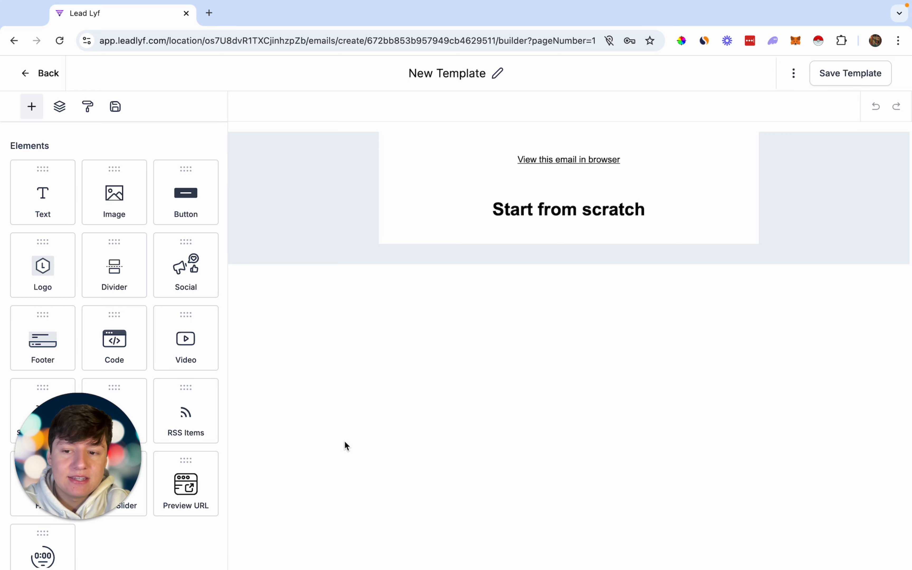
Step: Delete the default "Start from scratch" and "View this email in browser" sections from the template
scroll(172, 309, "down", 4)
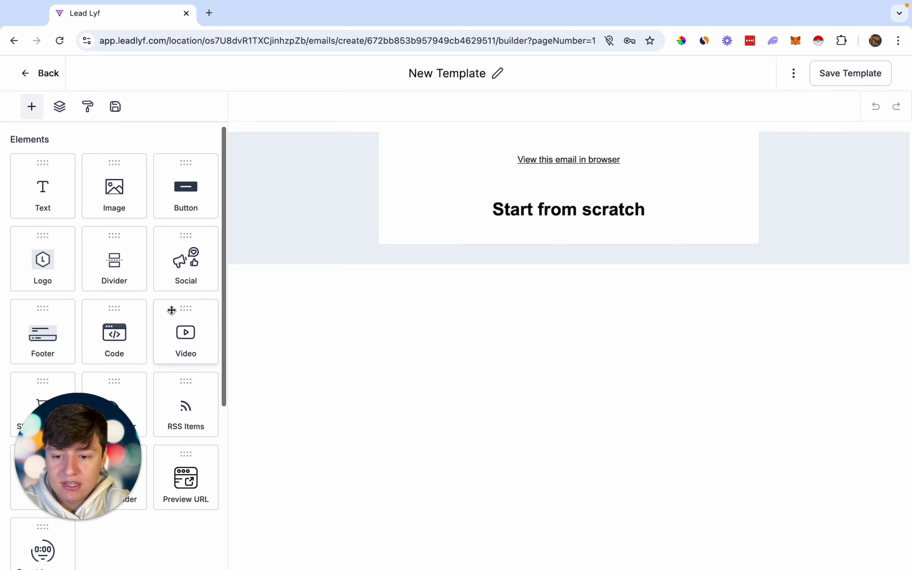
scroll(172, 310, "down", 3)
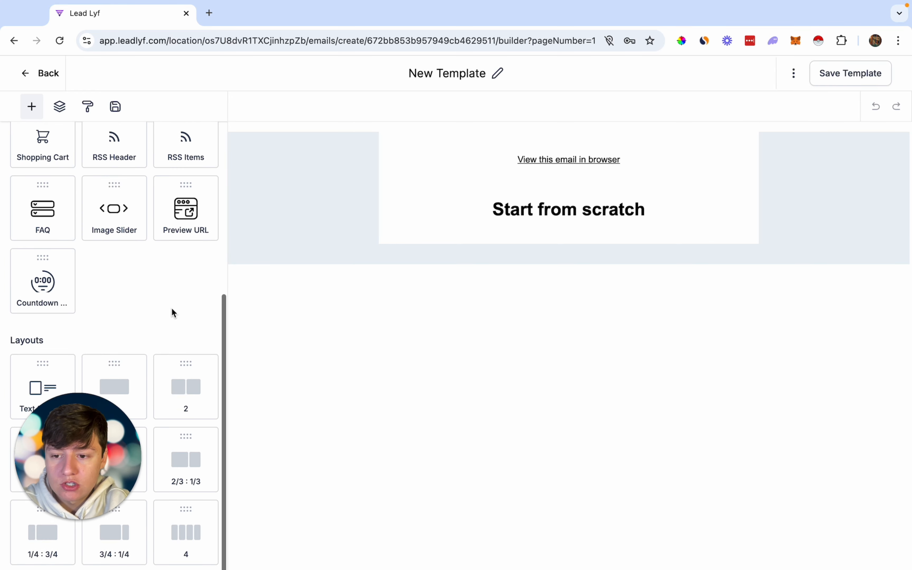
left_click(648, 184)
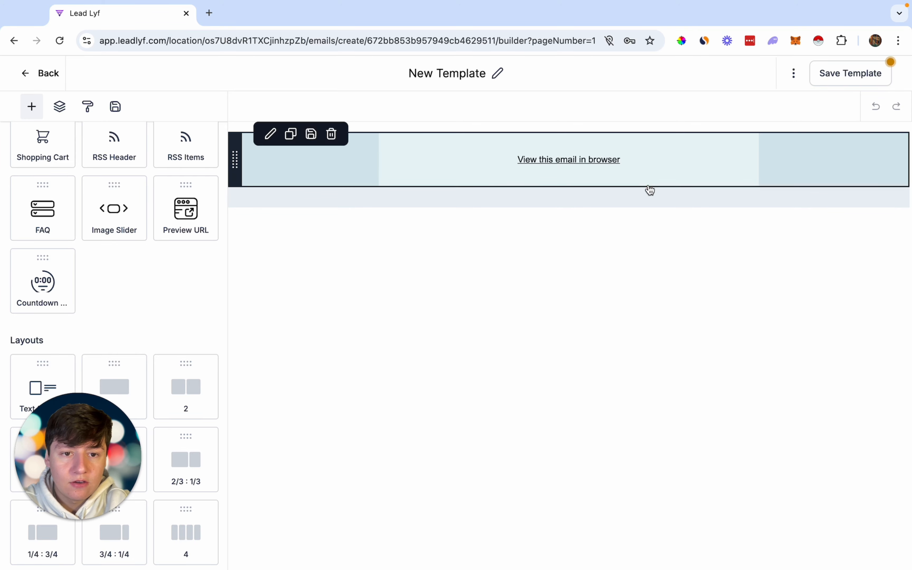
left_click(332, 135)
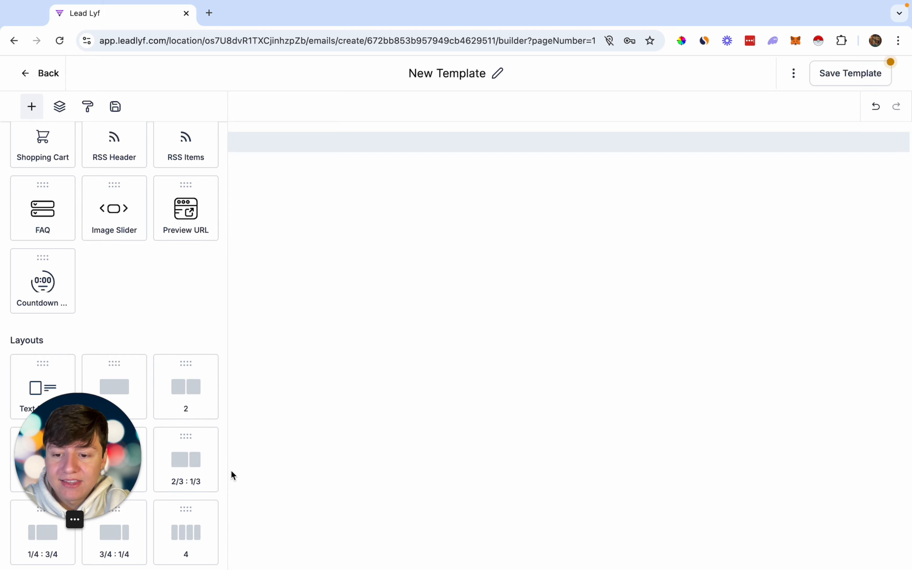
Step: Add a one-column layout to the empty template and place an image element inside it
left_click_drag(113, 382, 531, 132)
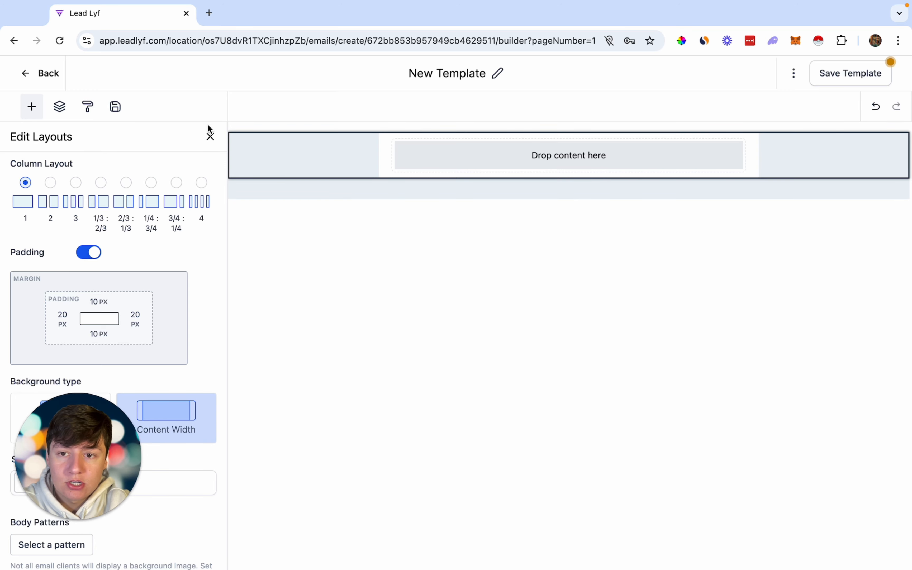
left_click(210, 136)
scroll(128, 309, "up", 2)
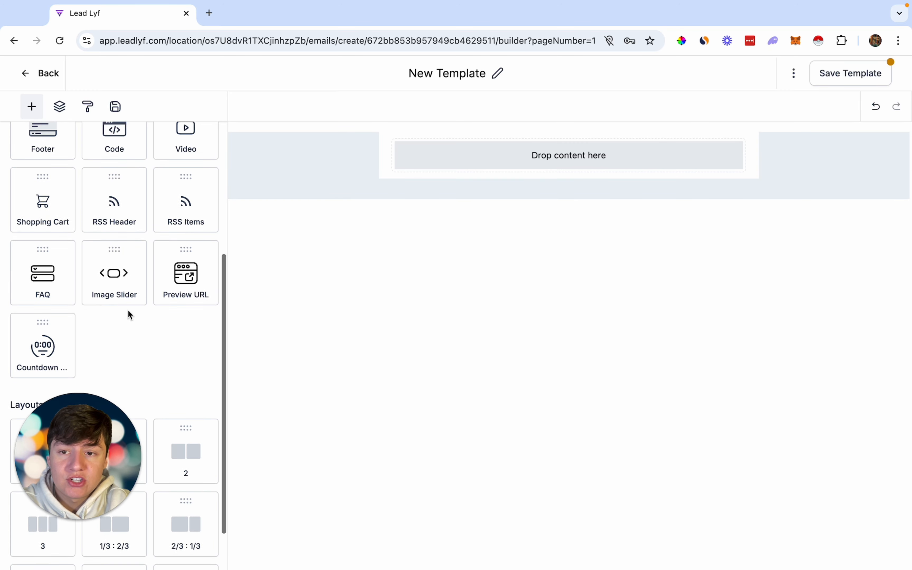
scroll(157, 178, "up", 8)
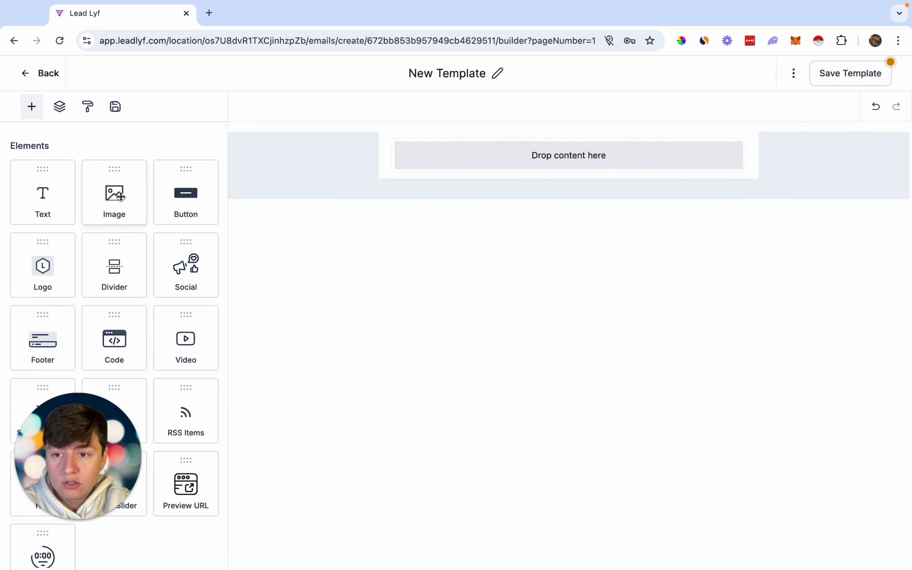
left_click_drag(119, 196, 531, 166)
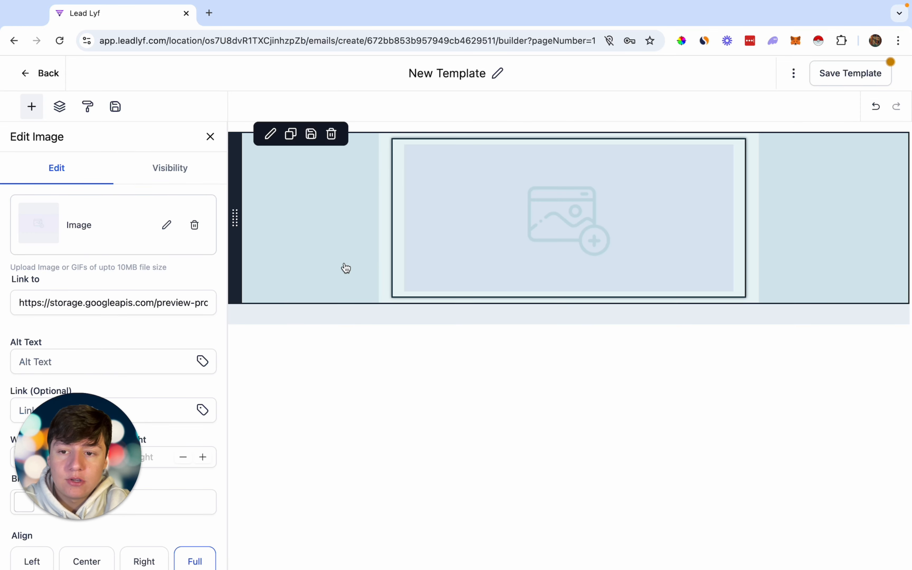
Step: Upload the blue paw "Your Logo" PNG from Downloads to the media library and insert it in the image element
left_click(168, 227)
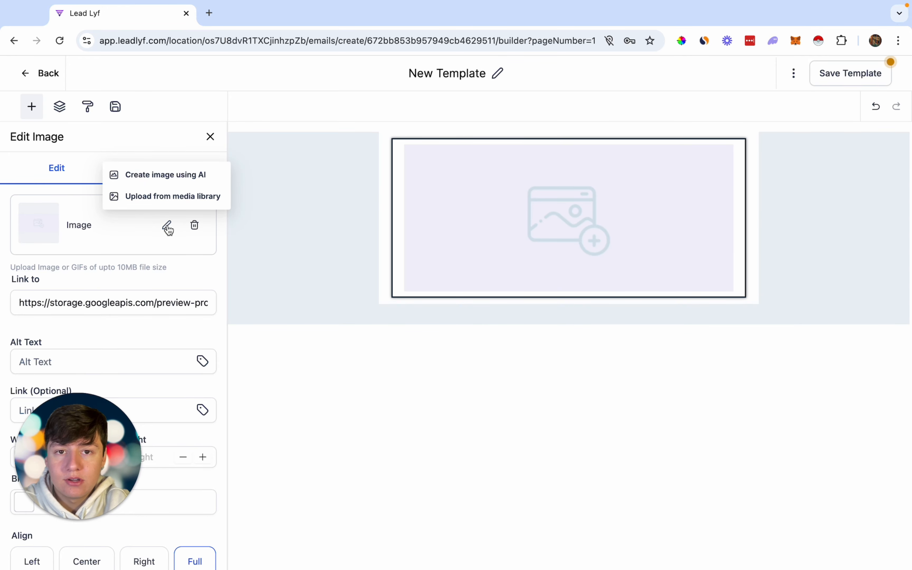
left_click(171, 204)
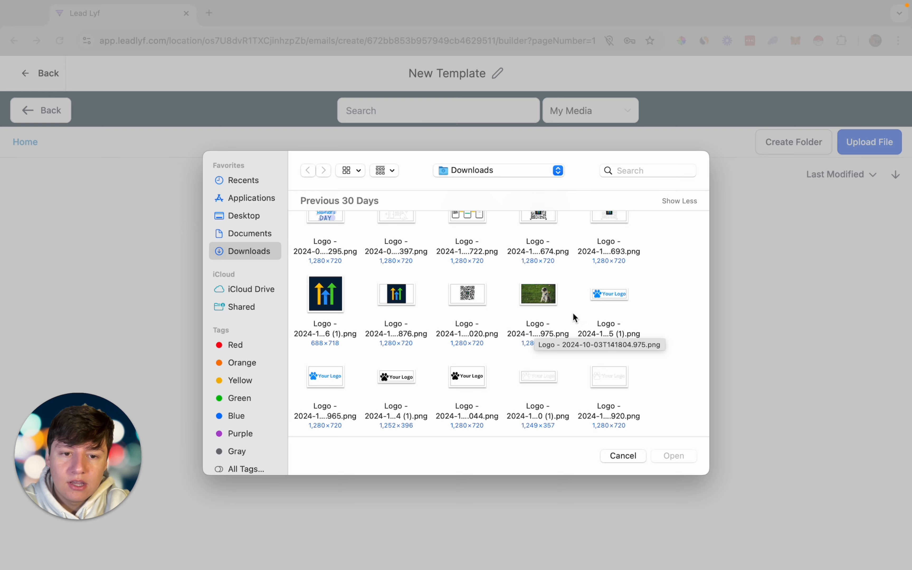
double_click(614, 297)
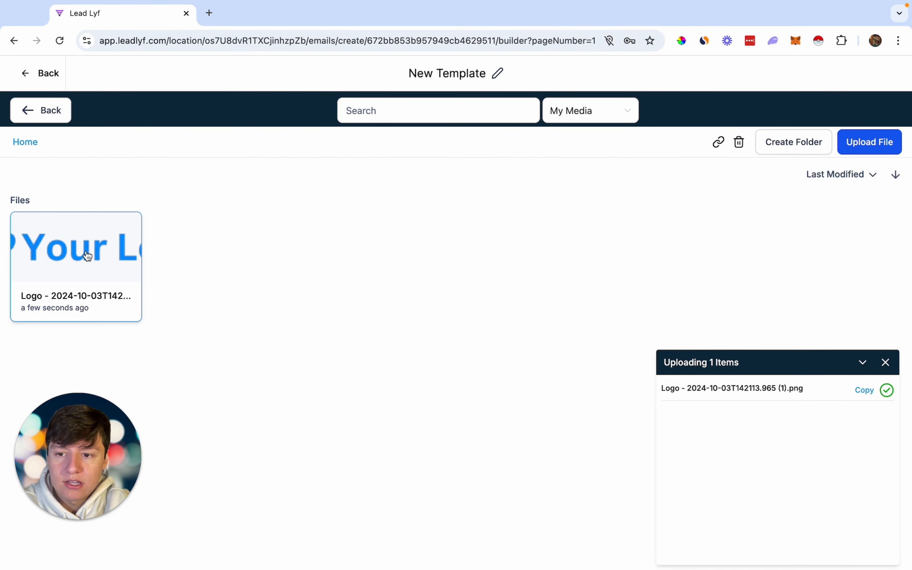
left_click(86, 252)
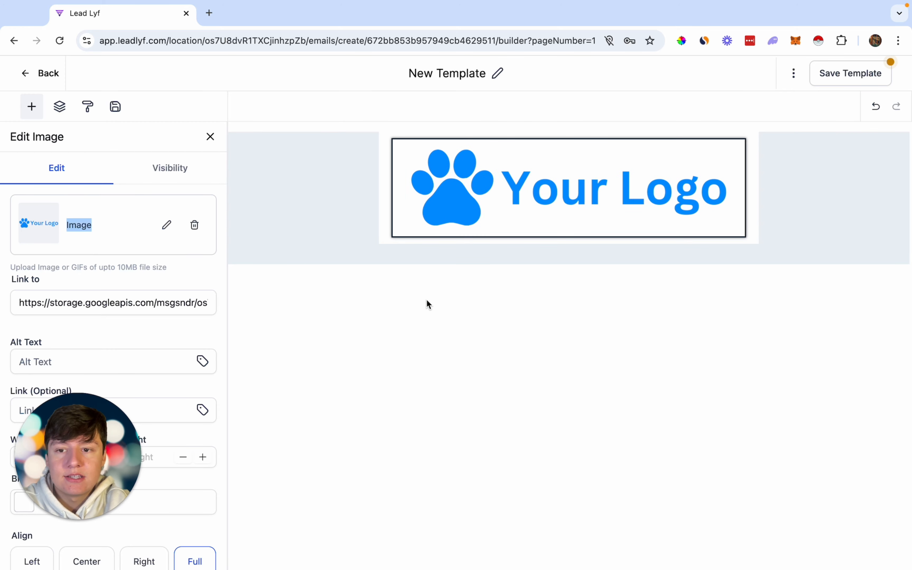
Step: Set the logo image's width to 200 and close its settings
scroll(172, 324, "down", 5)
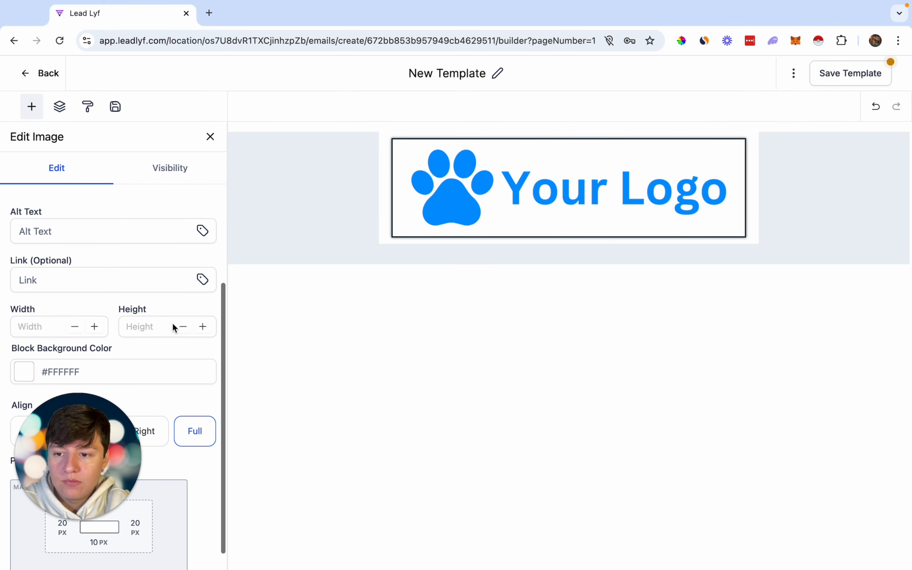
left_click(66, 327)
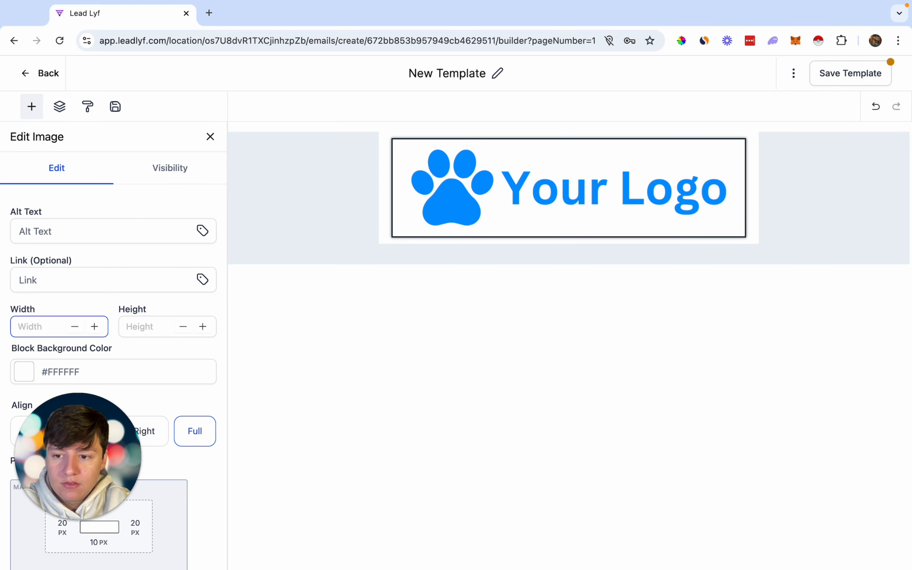
type("200")
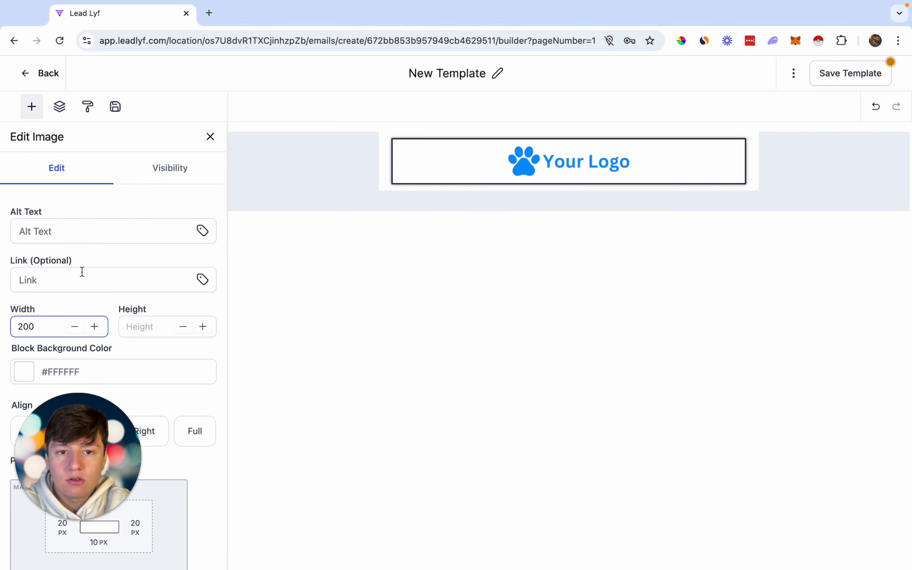
left_click(211, 137)
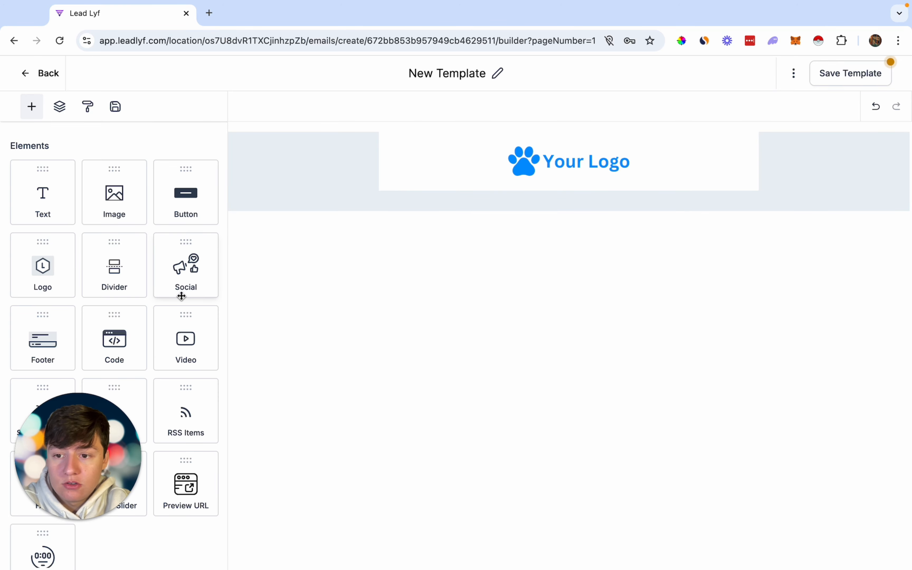
Step: Add a second image element below the logo and fill it with the uploaded pet grooming van picture, Logo - 2024-10-03T142759.423.png
left_click_drag(114, 193, 542, 170)
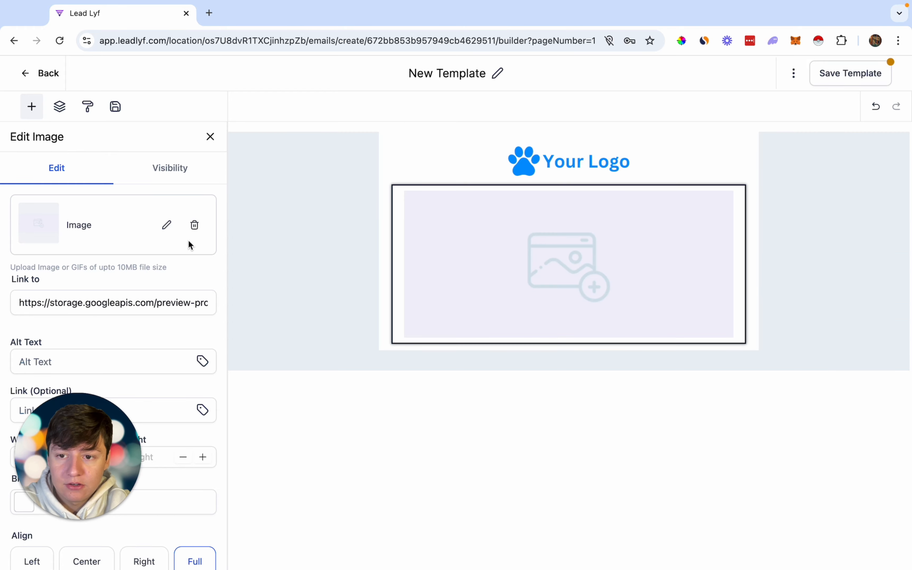
left_click(166, 226)
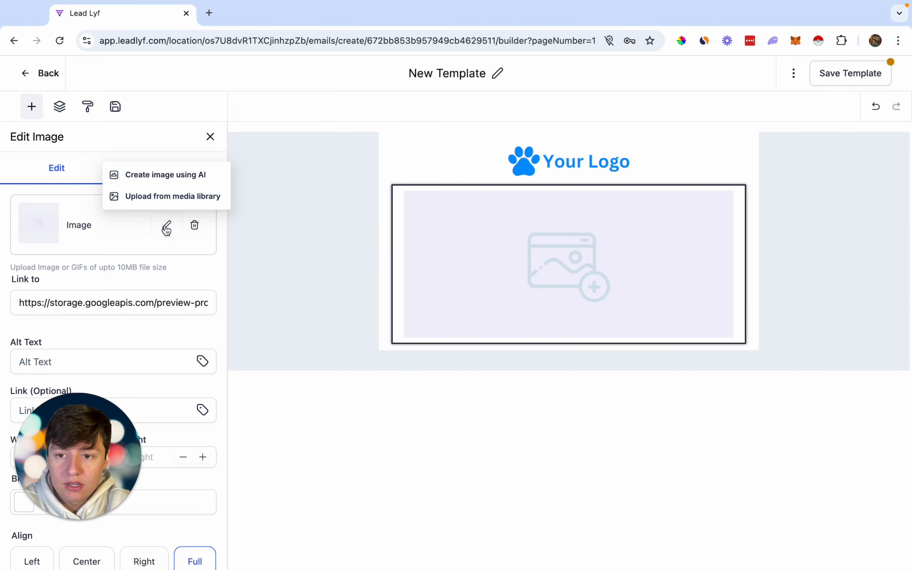
left_click(175, 199)
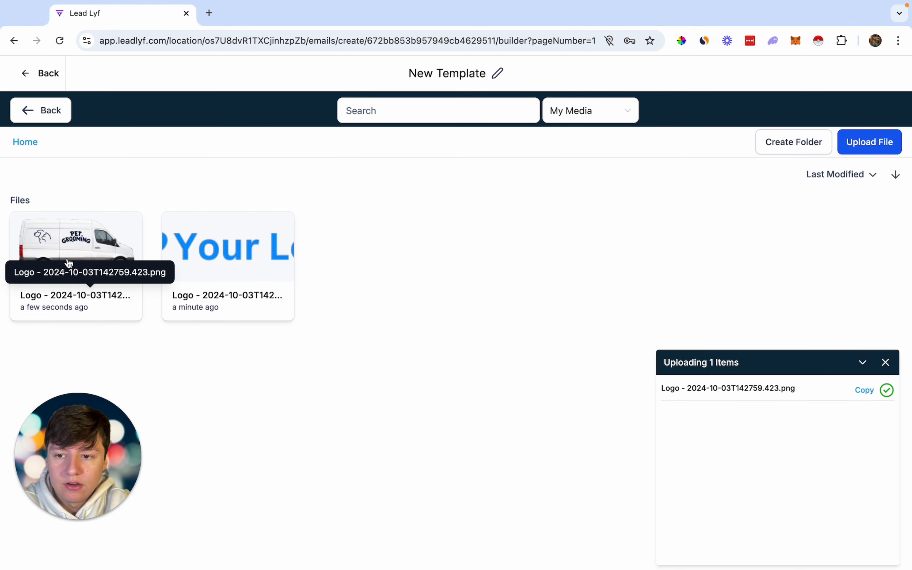
left_click(66, 256)
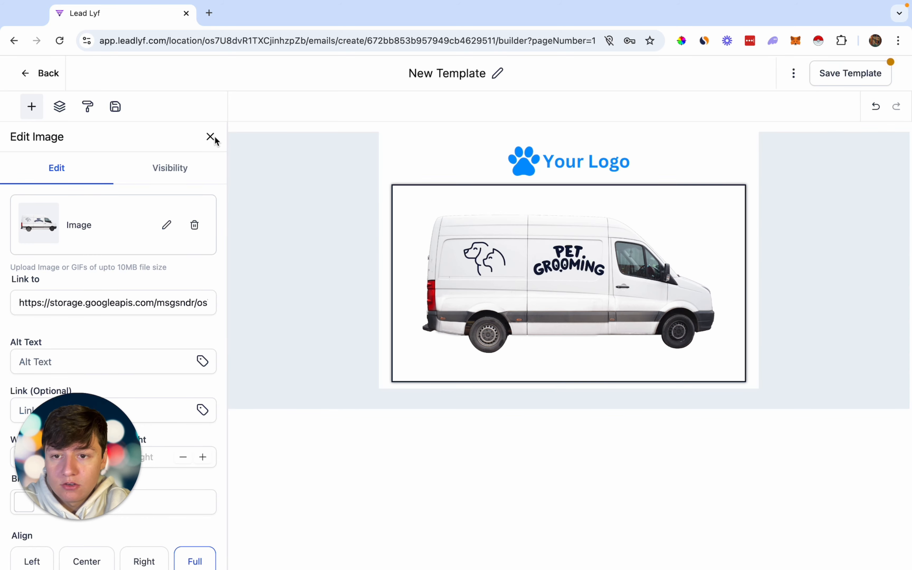
left_click(210, 136)
Step: Add a text element below the pet grooming van image
scroll(200, 295, "down", 3)
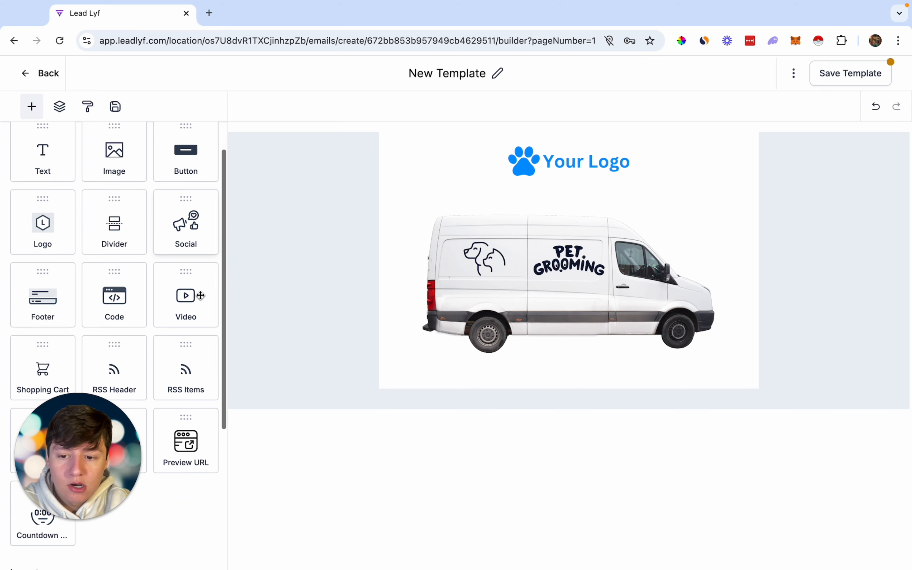
scroll(200, 295, "down", 4)
scroll(200, 295, "up", 6)
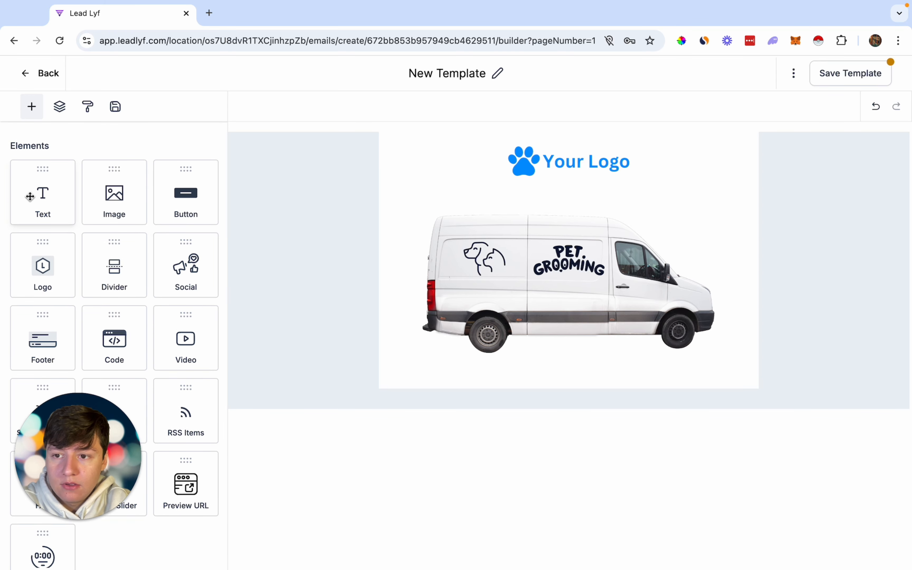
left_click_drag(30, 196, 500, 361)
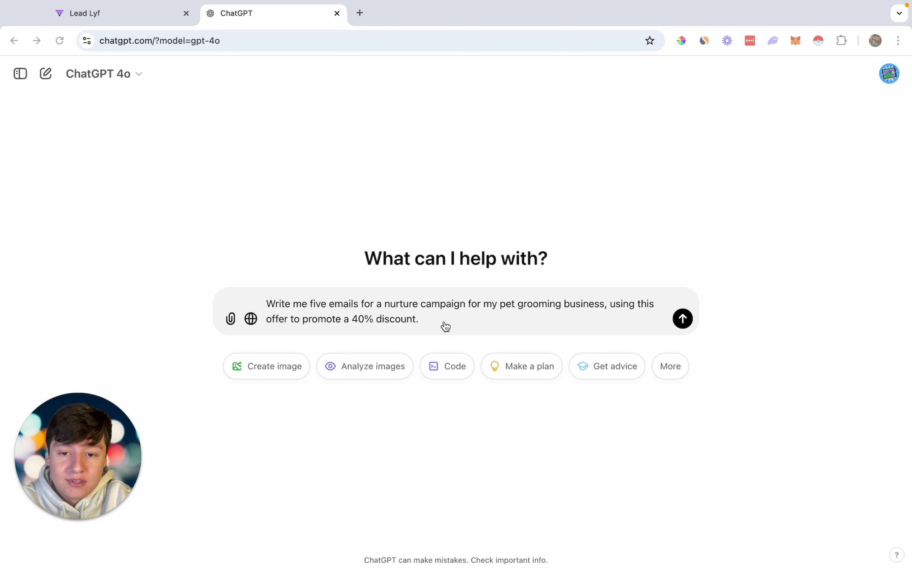
Step: In ChatGPT, submit the prompt "Write me five emails for a nurture campaign for my pet grooming business, using this offer to promote a 40% discount."
left_click(363, 308)
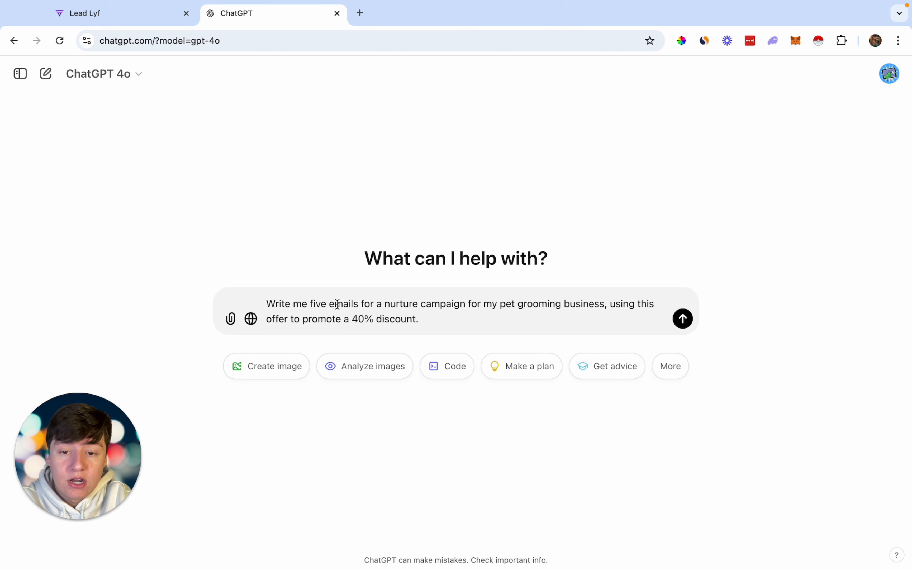
left_click_drag(352, 320, 421, 321)
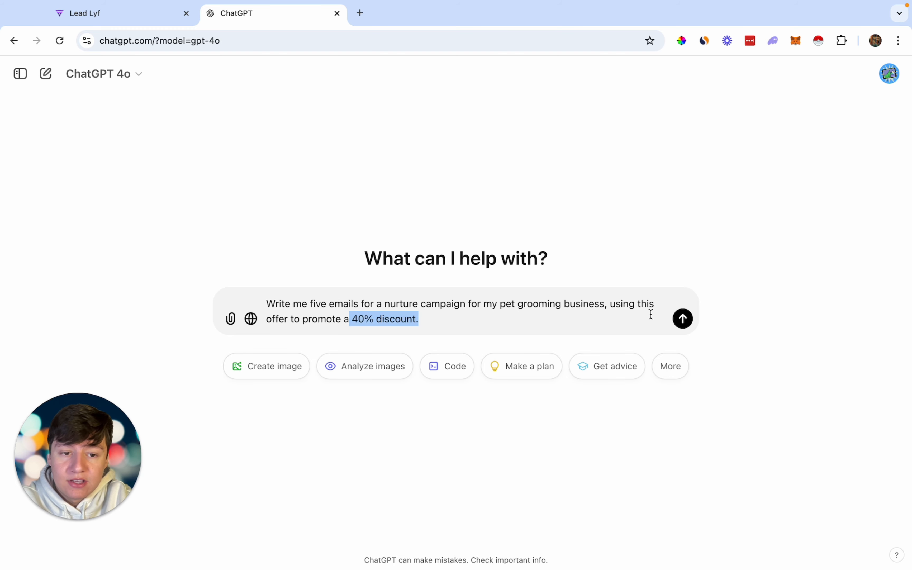
left_click(684, 319)
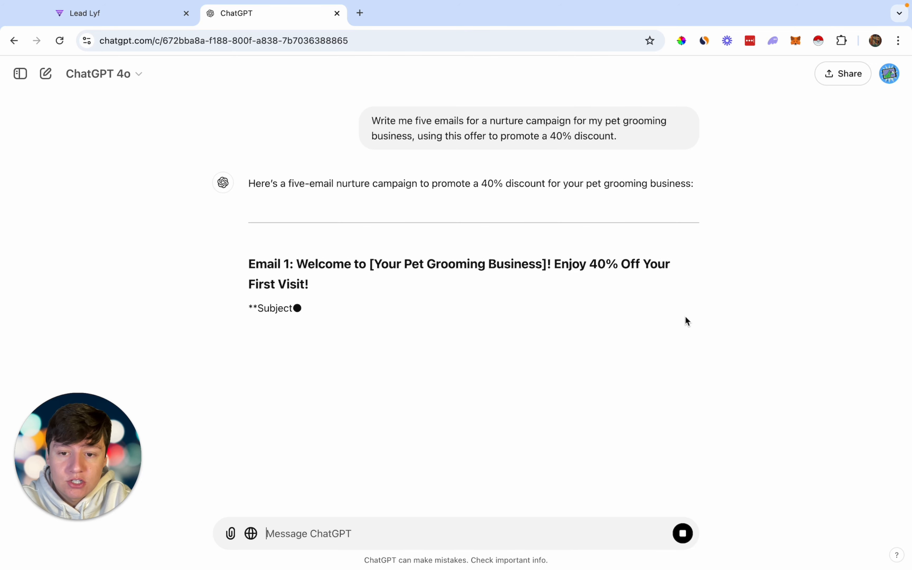
Step: Review the generated nurture emails, focusing on Email 1's subject, body text and the contact and location placeholders
scroll(526, 347, "down", 3)
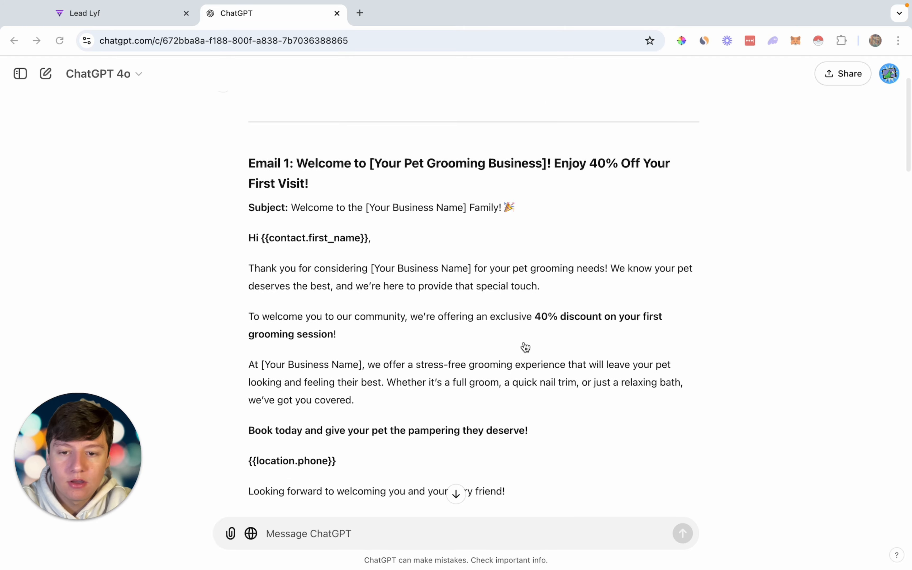
scroll(526, 347, "down", 10)
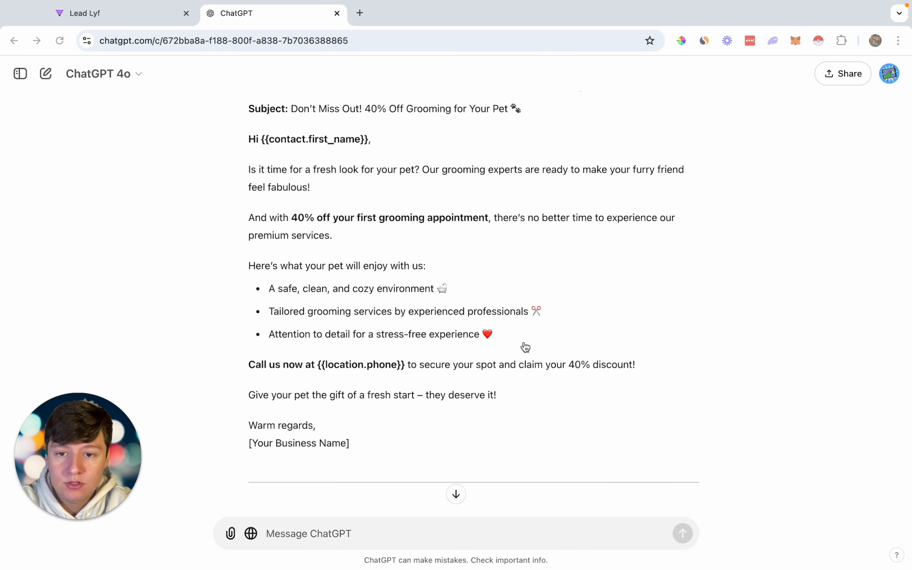
scroll(526, 347, "up", 10)
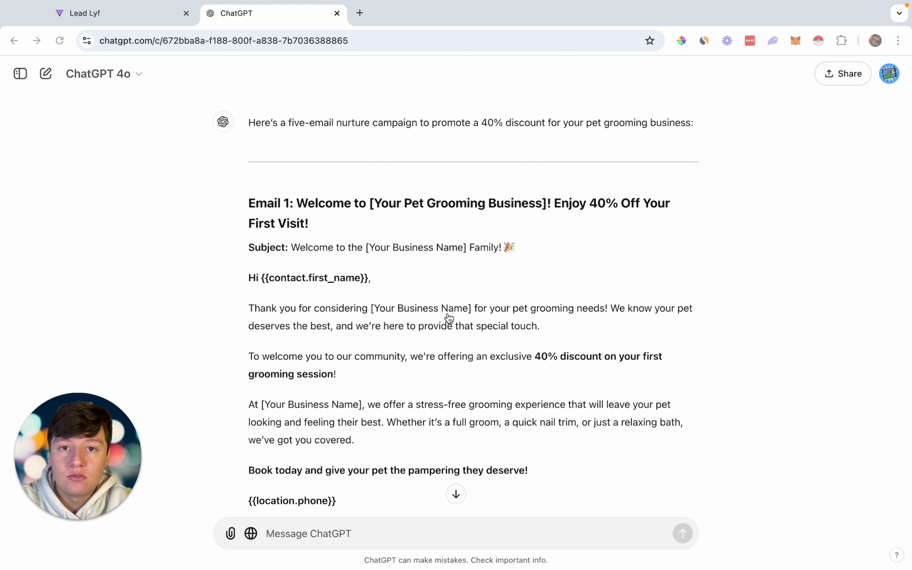
scroll(449, 318, "down", 1)
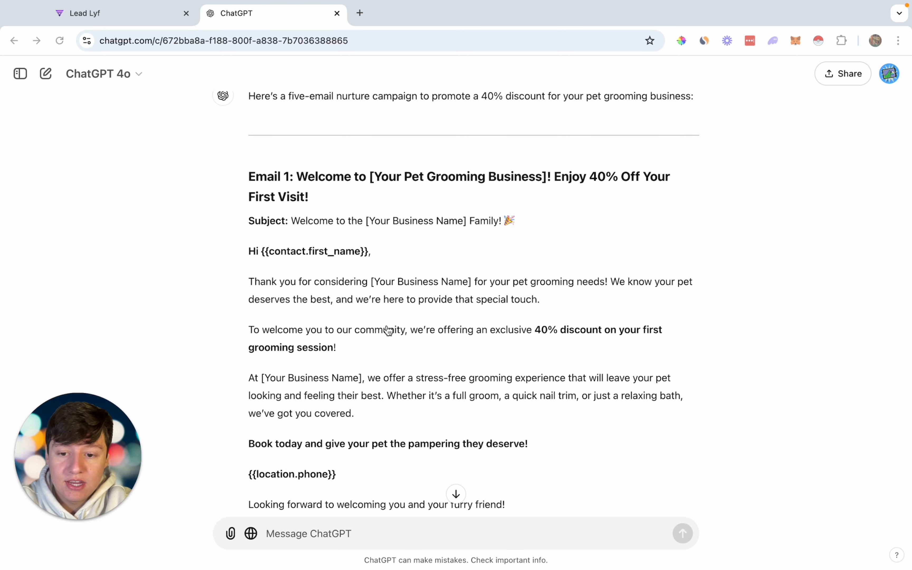
scroll(388, 330, "down", 3)
scroll(306, 371, "up", 1)
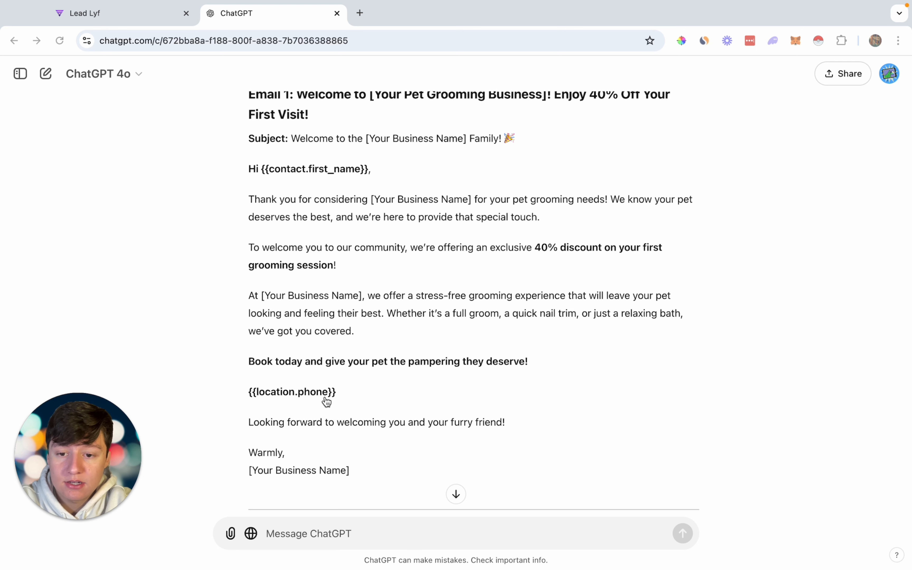
scroll(326, 402, "up", 1)
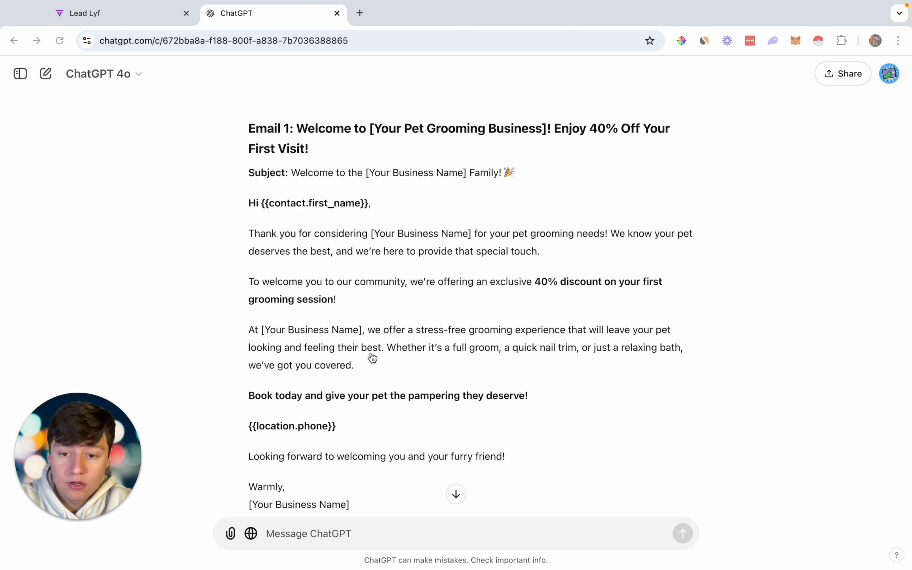
Step: Copy Email 1's body in ChatGPT, from the "Hi {{contact.first_name}}" greeting through the [Your Business Name] sign-off
scroll(372, 357, "down", 8)
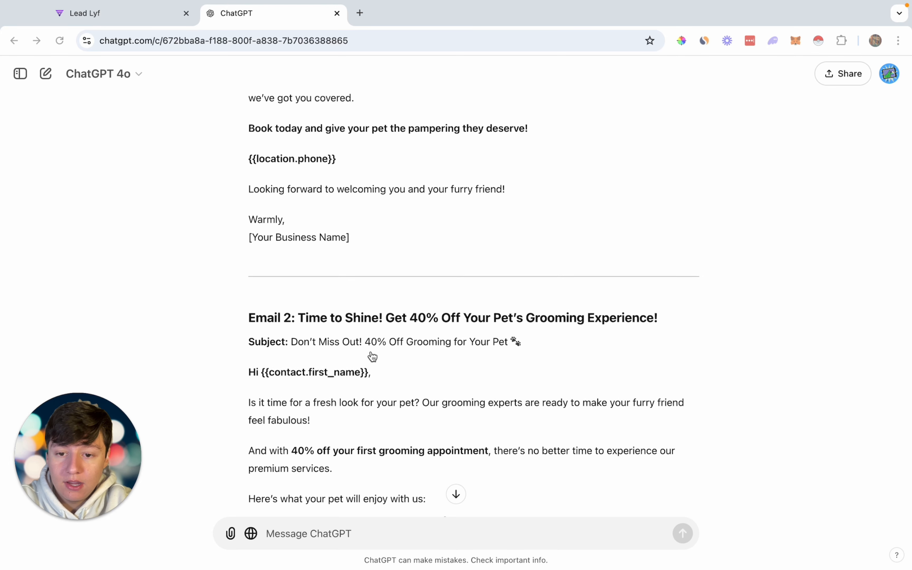
scroll(372, 356, "down", 1)
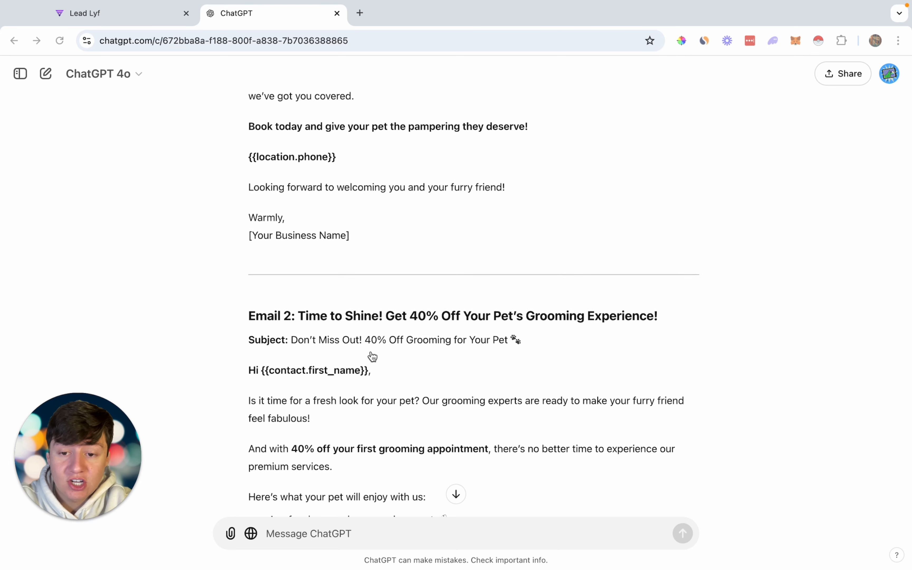
scroll(372, 357, "up", 7)
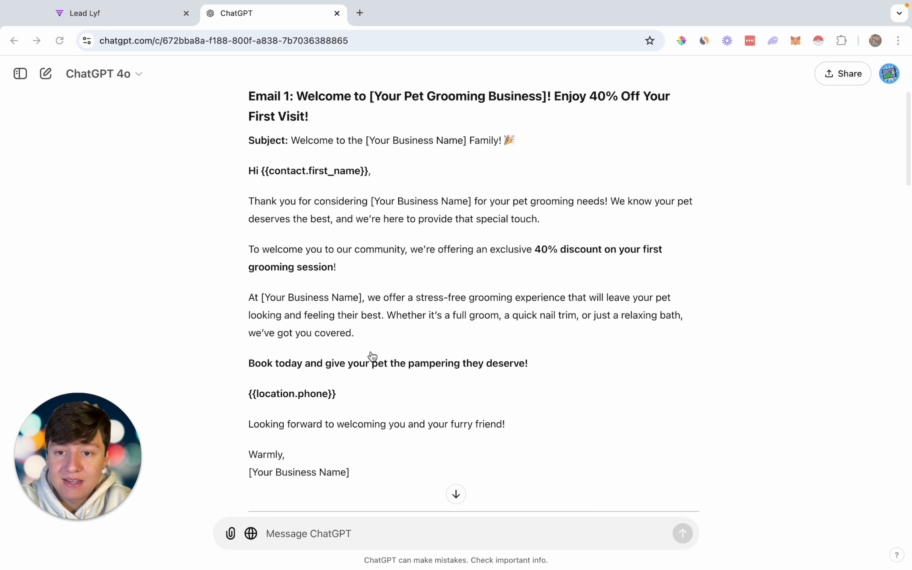
scroll(260, 177, "down", 1)
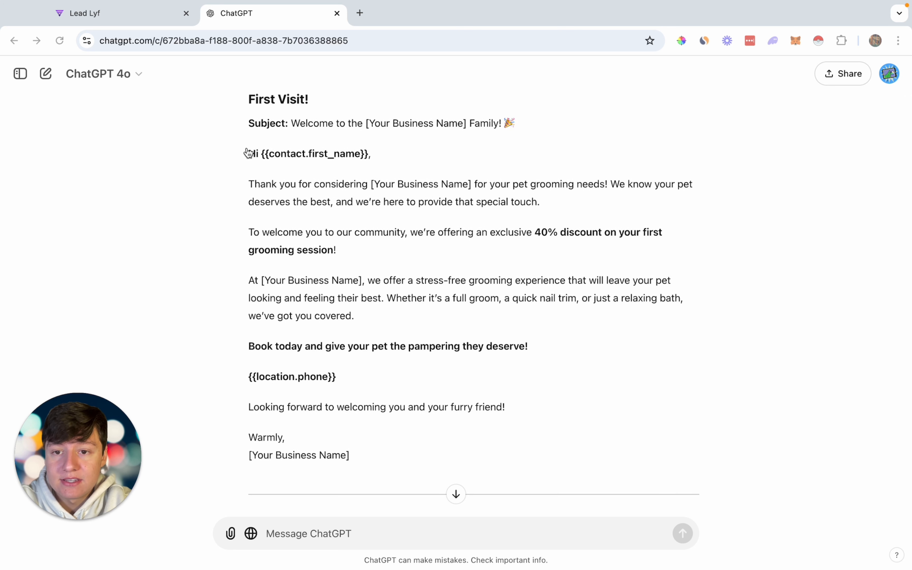
left_click(321, 224)
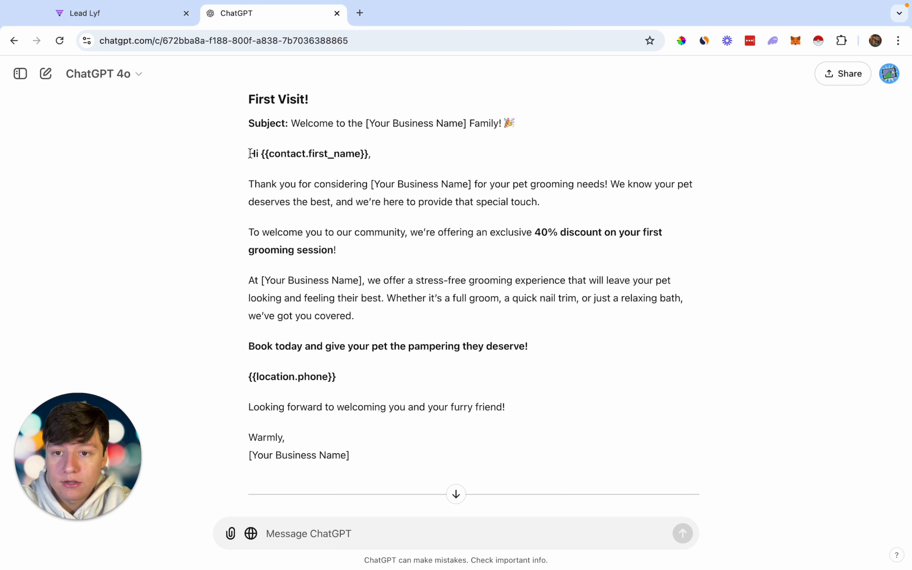
left_click_drag(249, 154, 350, 455)
key("super+c")
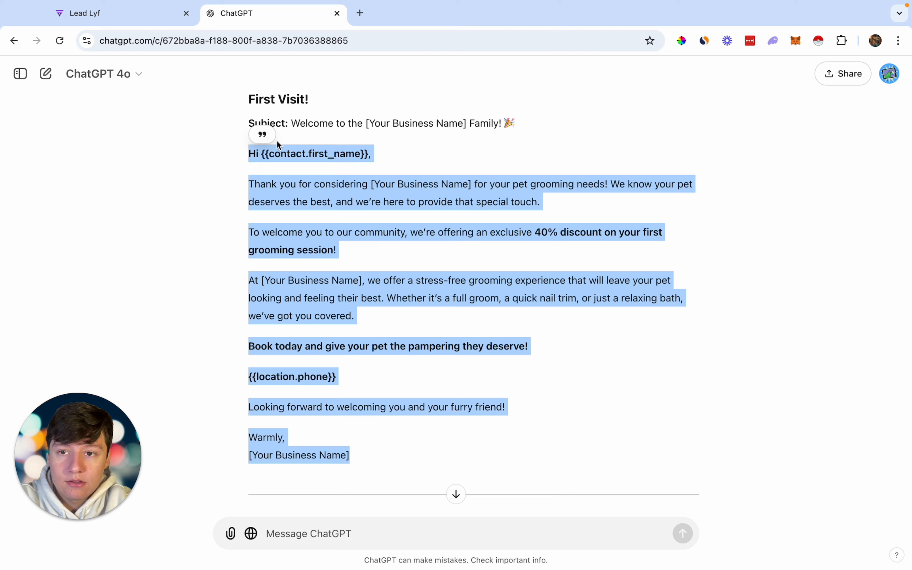
Step: Switch to Lead Lyf and replace the placeholder heading and text below the van image with the copied email body
left_click(148, 25)
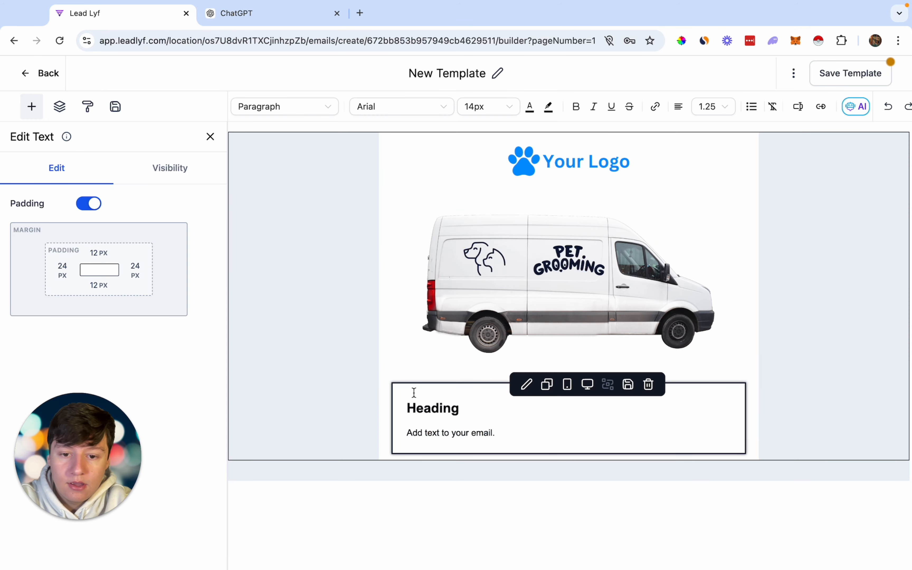
left_click_drag(507, 438, 410, 404)
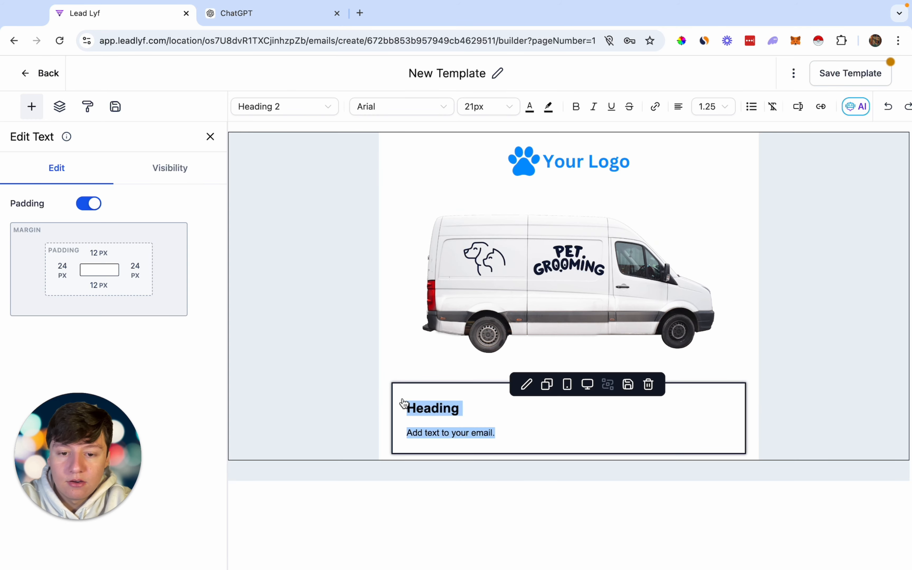
key("super+v")
scroll(404, 404, "down", 2)
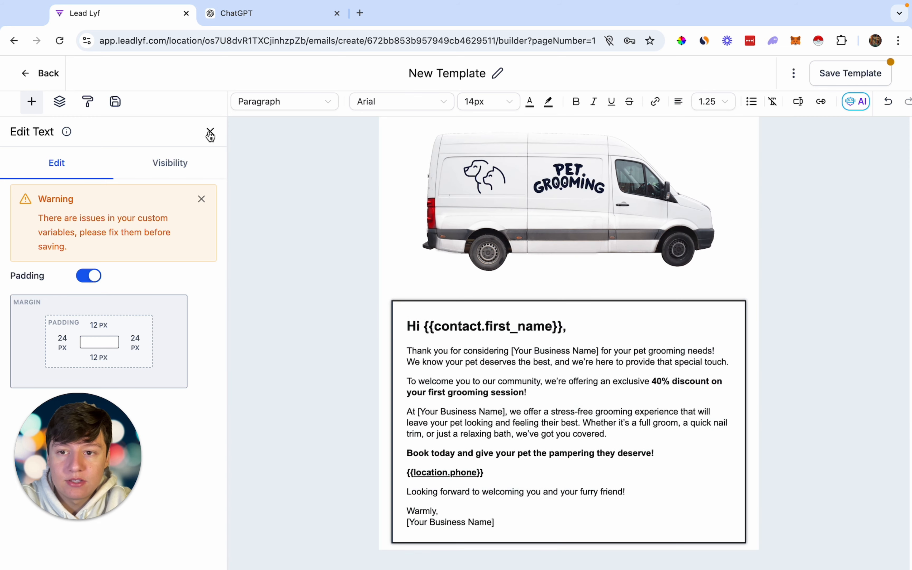
left_click(210, 135)
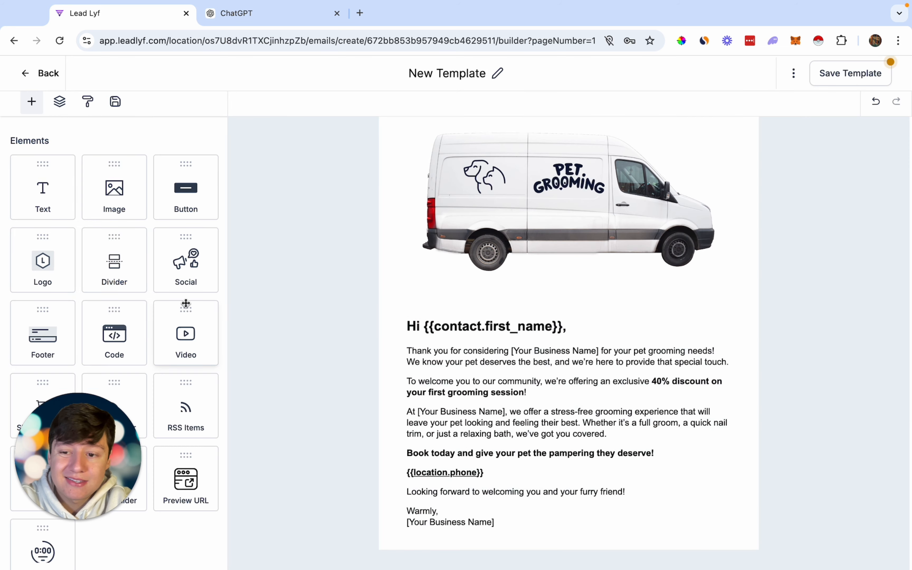
Step: Add a button element below the email body text and set its text to "Claim 40$ Off"
scroll(186, 302, "down", 1)
scroll(186, 303, "down", 3)
scroll(186, 303, "up", 2)
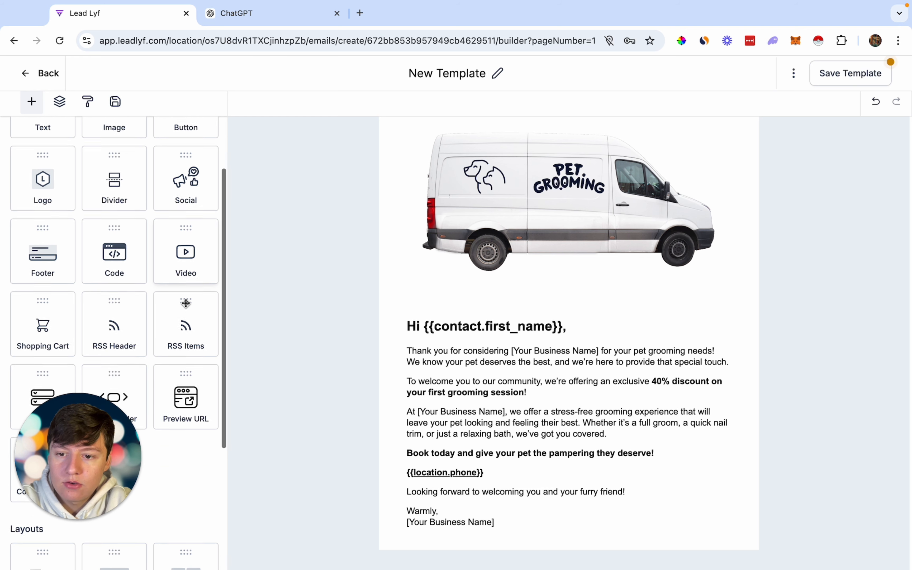
scroll(186, 303, "up", 1)
left_click_drag(189, 181, 515, 533)
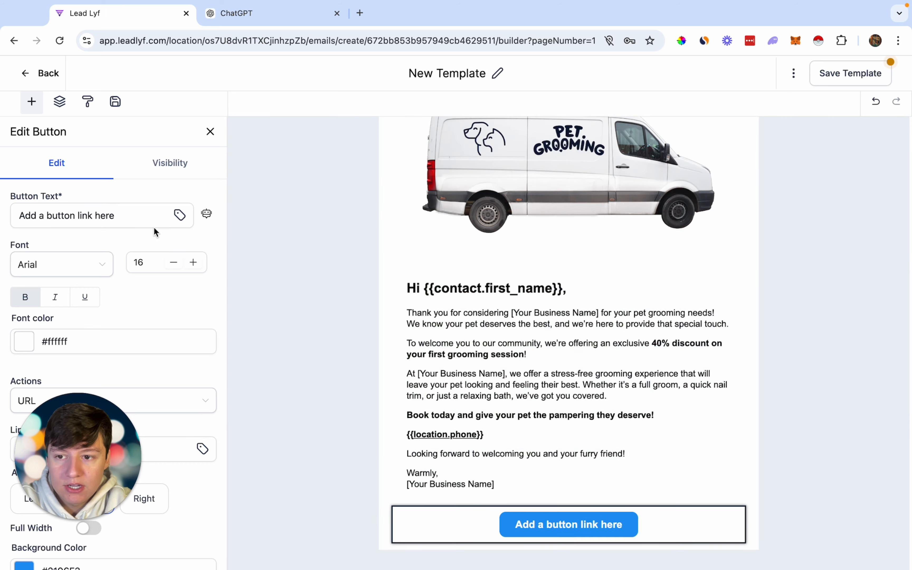
triple_click(151, 221)
type("Clai")
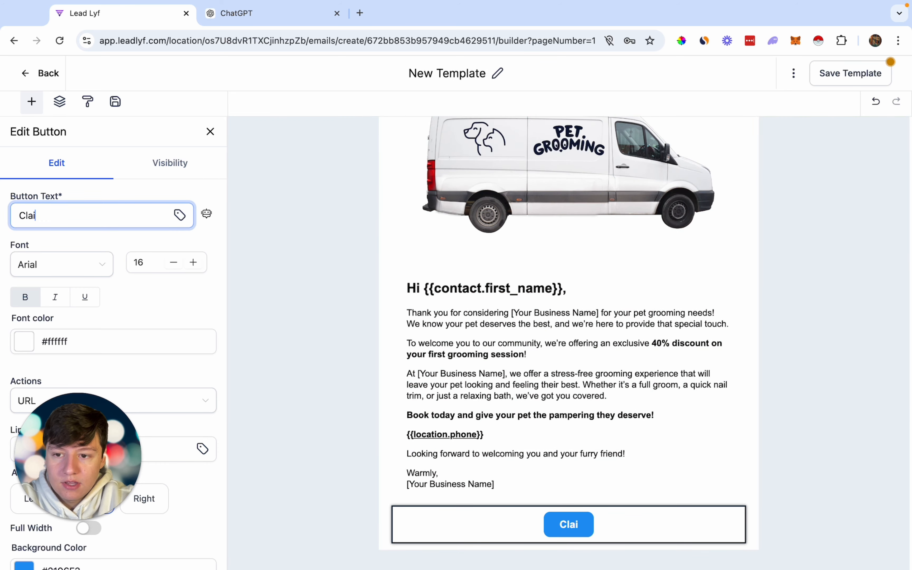
type("m 40$ Off")
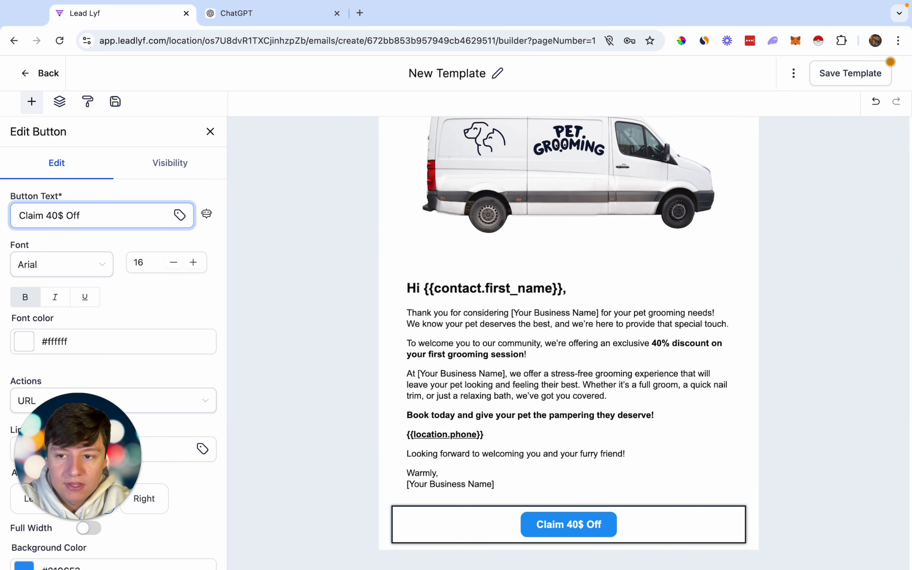
scroll(177, 343, "down", 5)
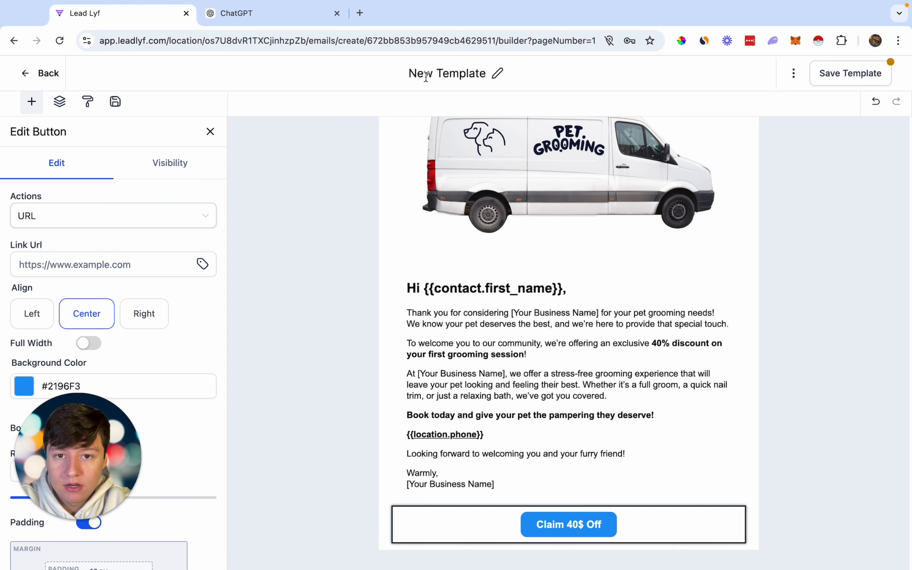
Step: Rename the template to "Email 1" and close the button's settings
left_click(434, 75)
triple_click(435, 75)
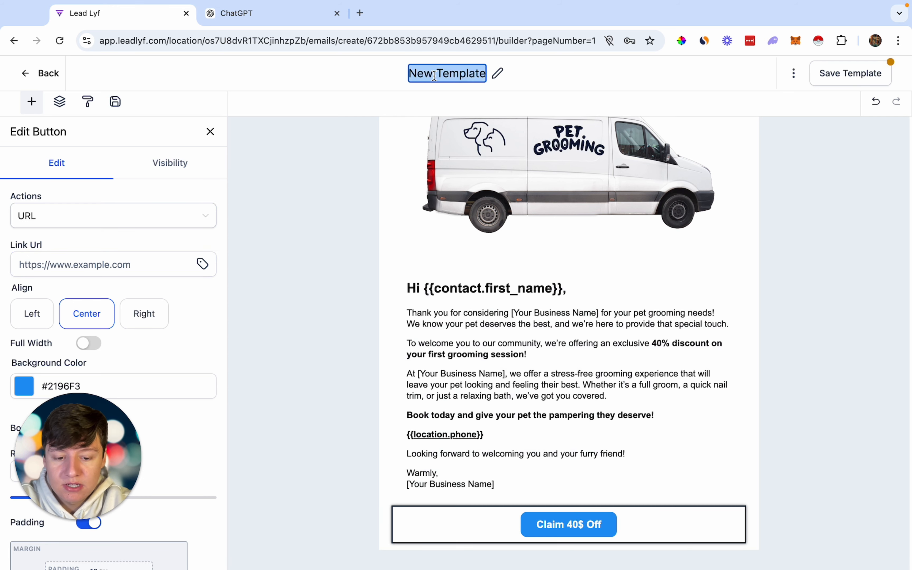
type("Email 1")
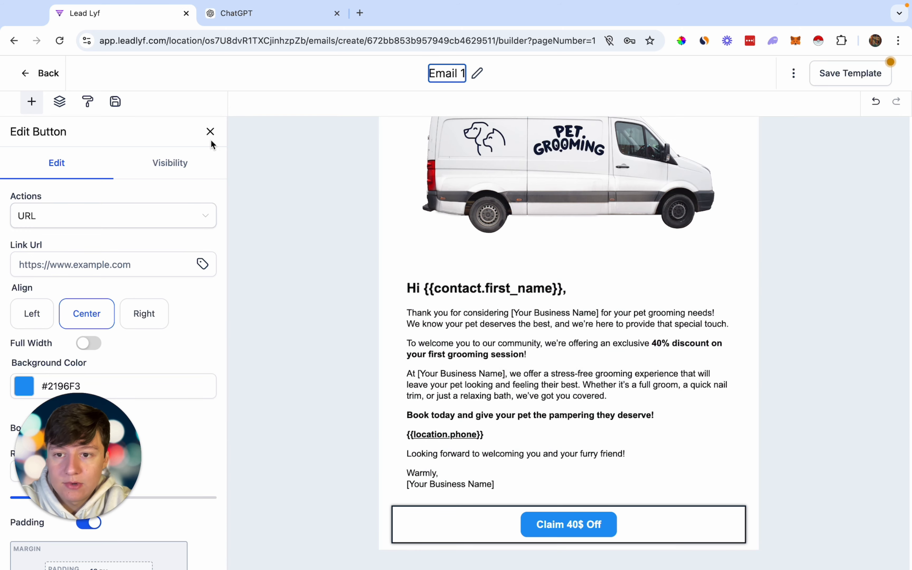
left_click(210, 134)
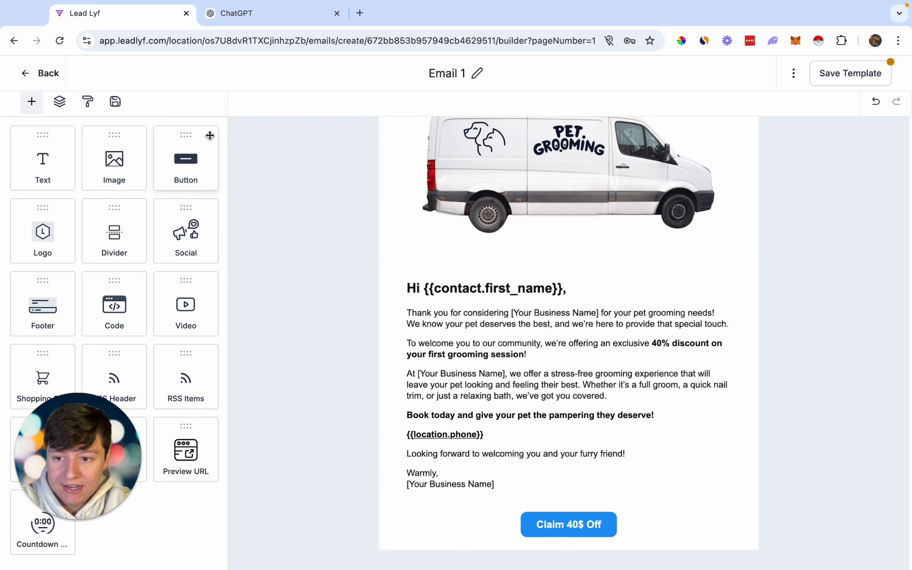
Step: Add a social icons element directly below the "Claim 40$ Off" button, keeping its default networks
scroll(179, 259, "down", 5)
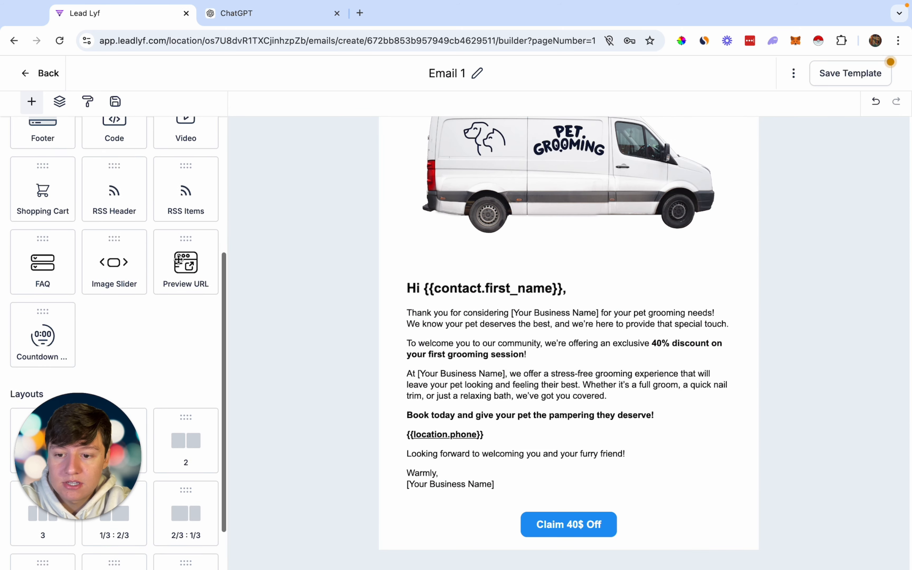
scroll(179, 259, "up", 5)
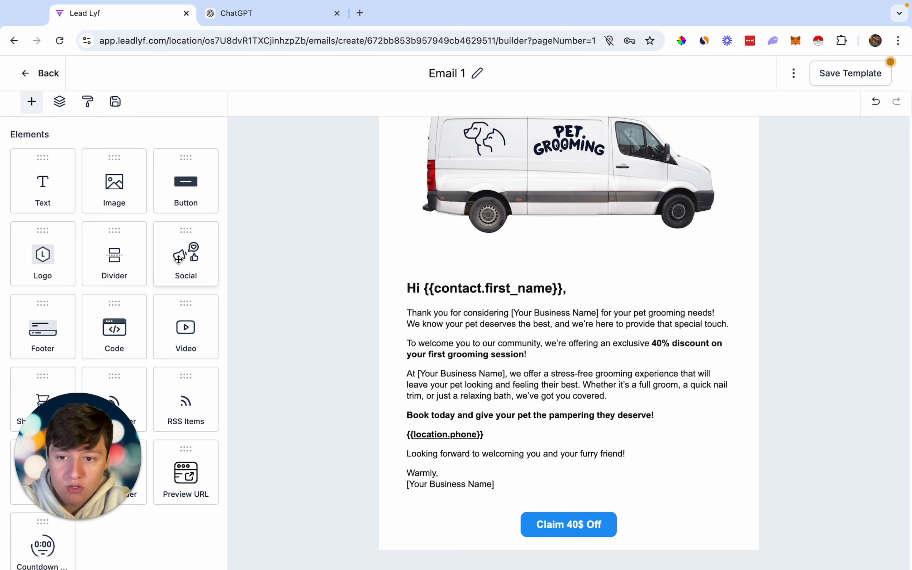
left_click_drag(179, 258, 506, 528)
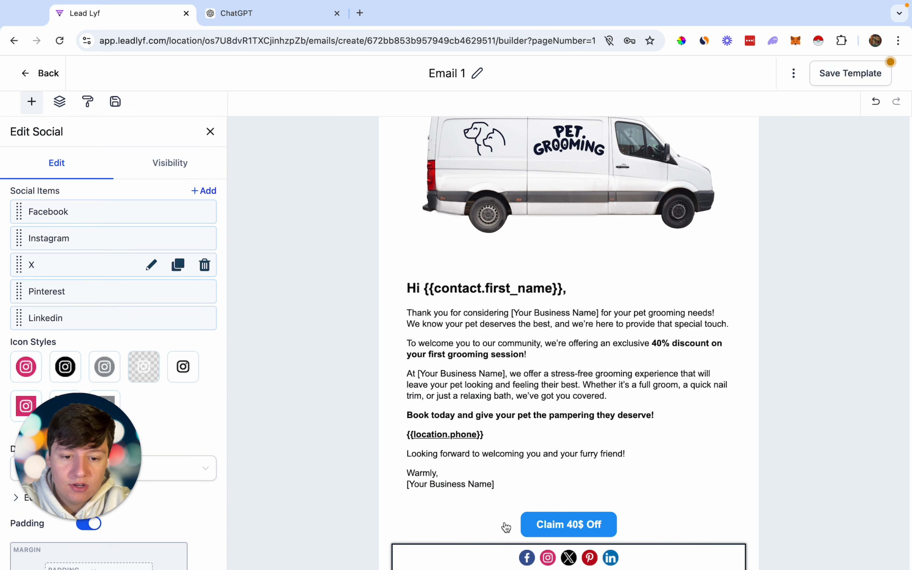
scroll(509, 445, "down", 1)
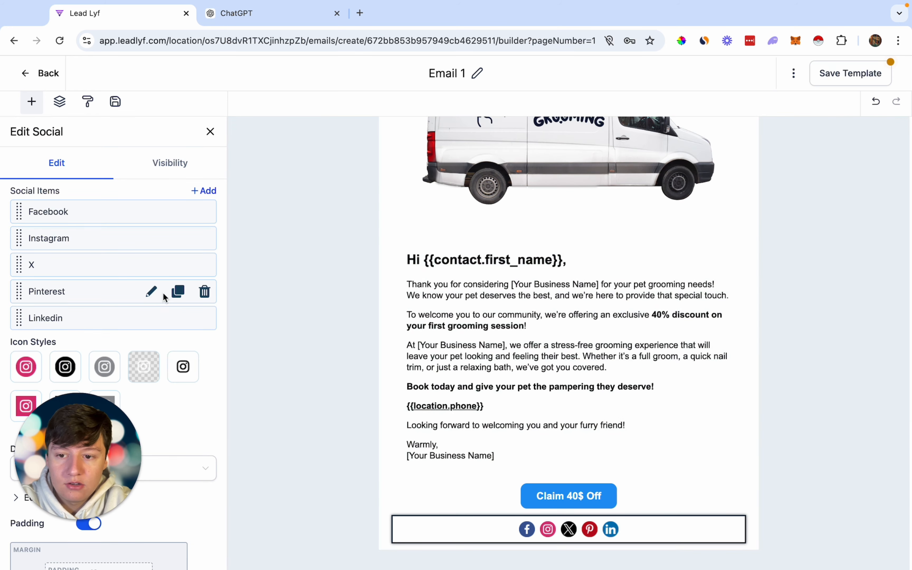
left_click(209, 131)
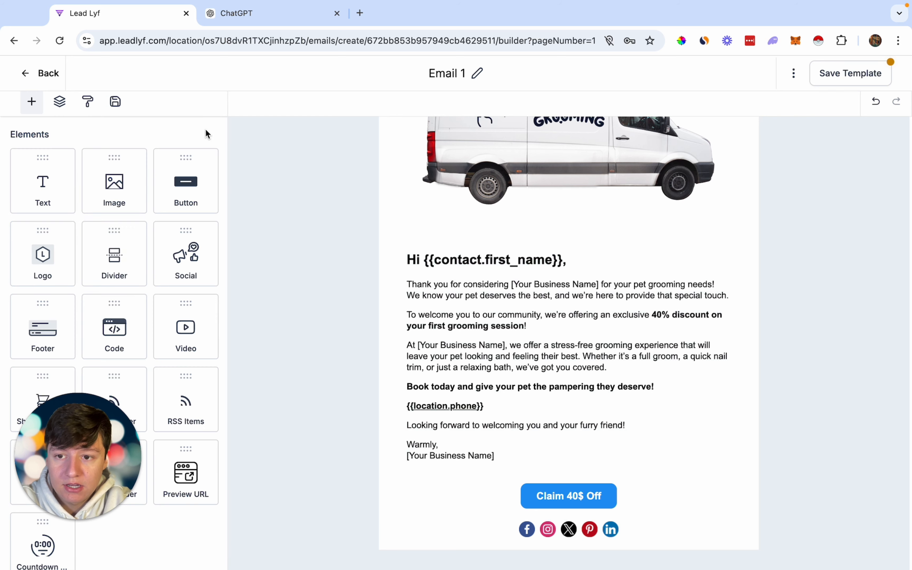
Step: Add a footer element between the "Claim 40$ Off" button and the social icons
scroll(113, 207, "down", 2)
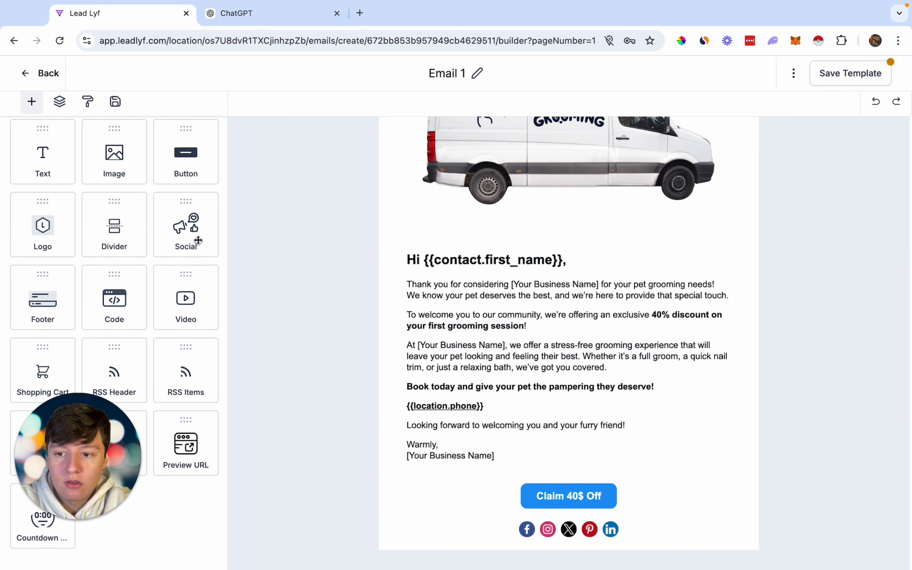
left_click_drag(56, 310, 402, 486)
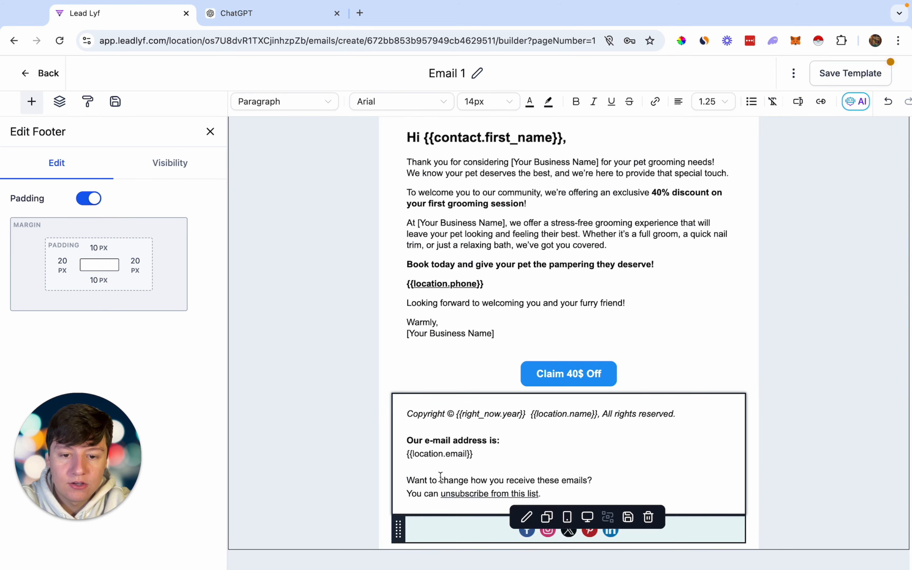
scroll(508, 271, "up", 4)
scroll(509, 271, "up", 3)
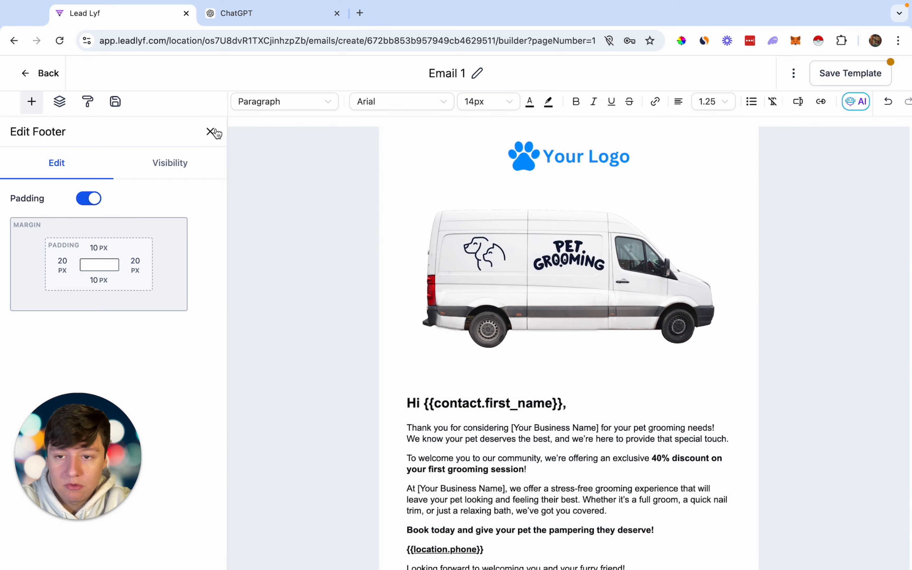
left_click(210, 132)
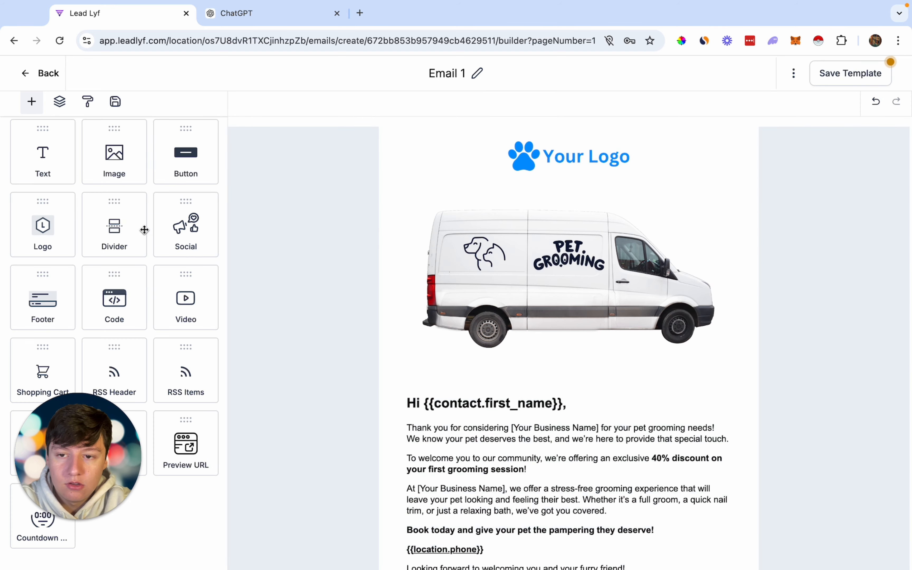
Step: Check the finished layout, save the Email 1 template and return to the email templates list
left_click(442, 398)
scroll(441, 395, "down", 3)
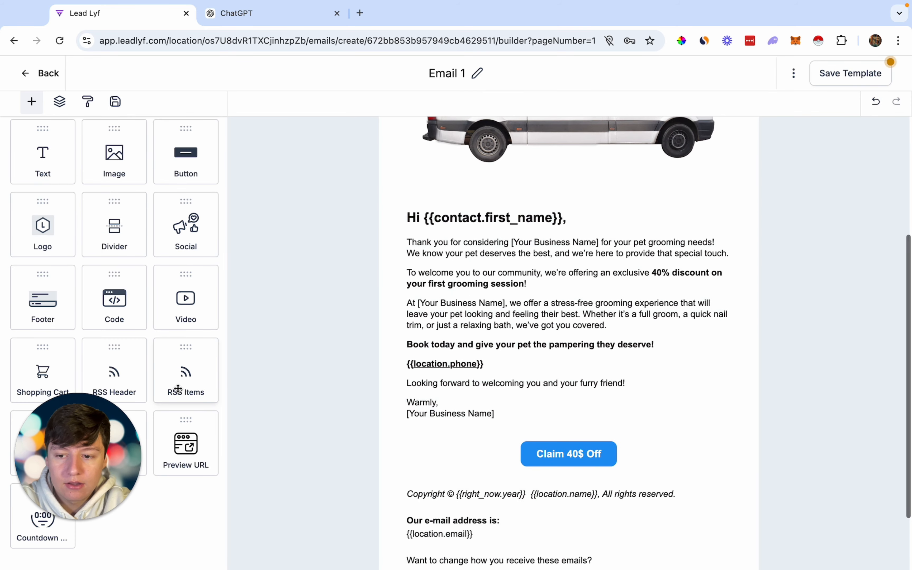
scroll(522, 355, "up", 2)
scroll(521, 355, "up", 2)
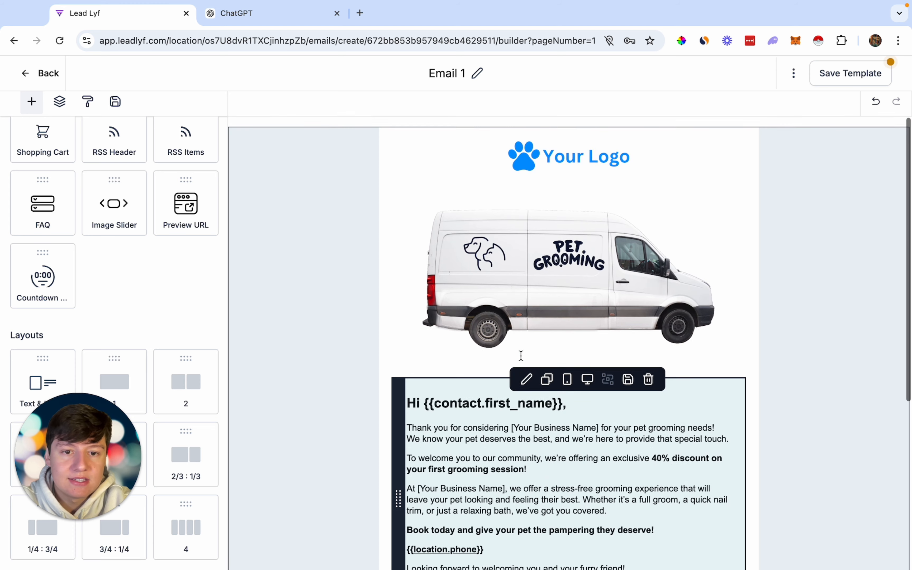
left_click(753, 218)
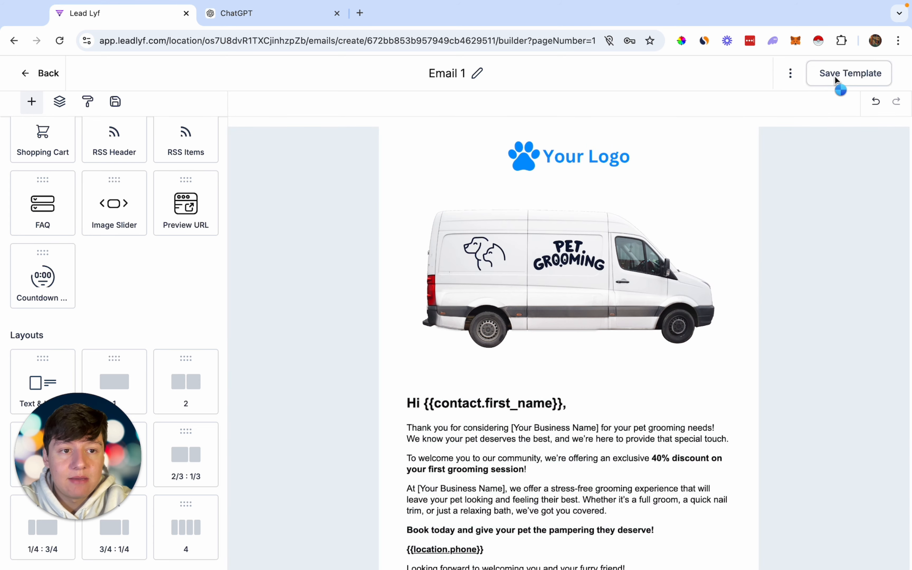
left_click(841, 79)
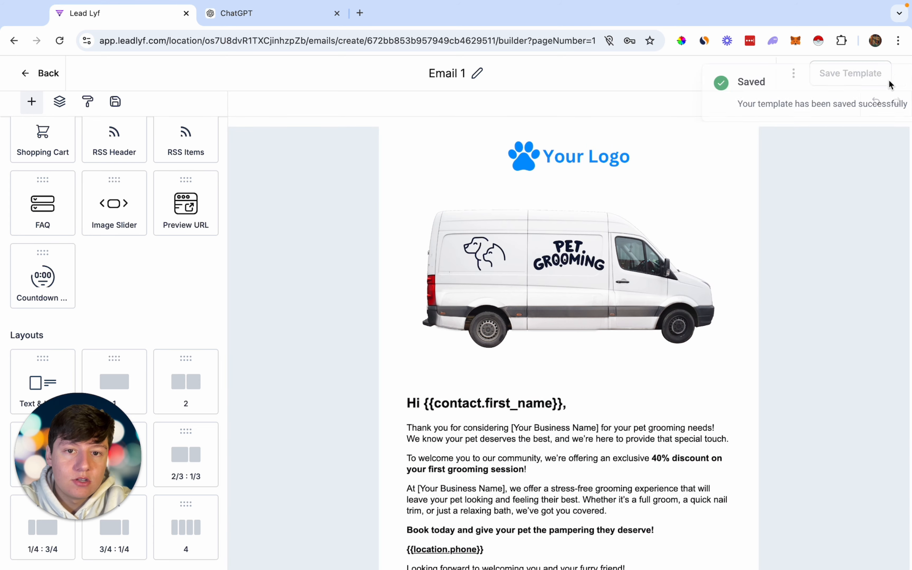
left_click(36, 75)
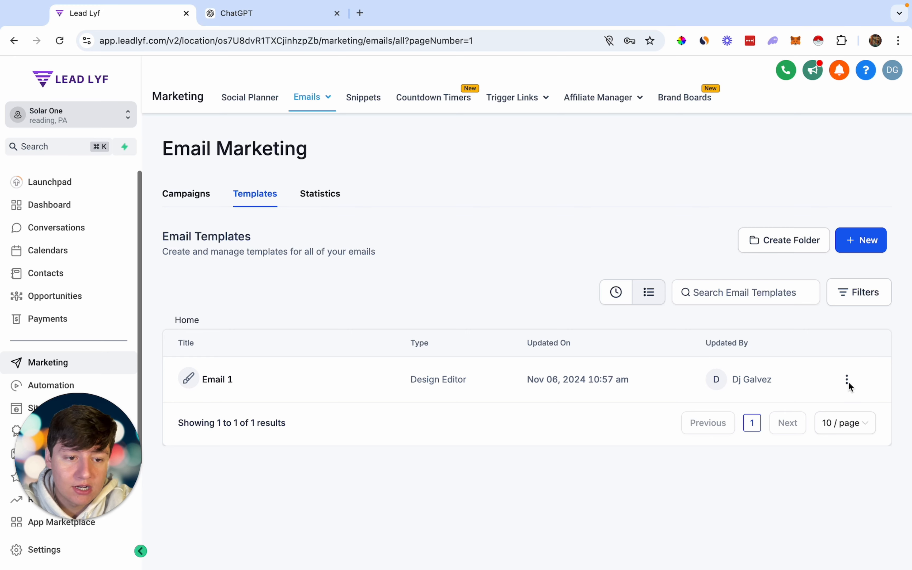
Step: Look over the actions available for the Email 1 template, such as Clone, without applying any
left_click(848, 382)
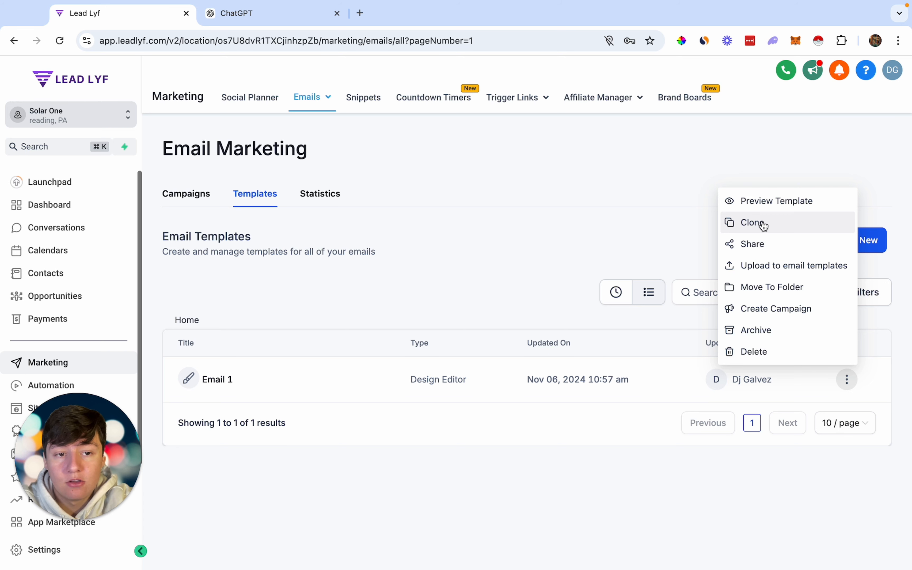
left_click(647, 232)
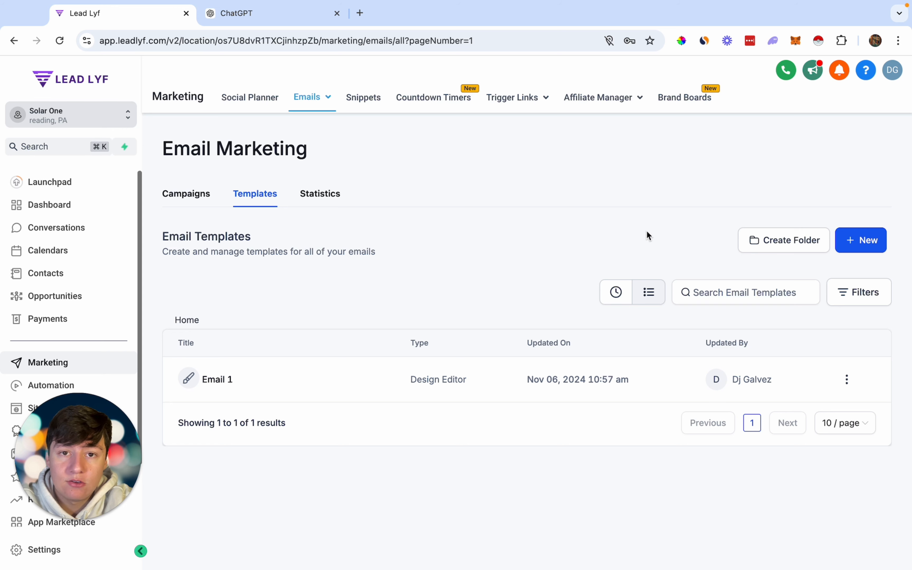
mouse_move(312, 98)
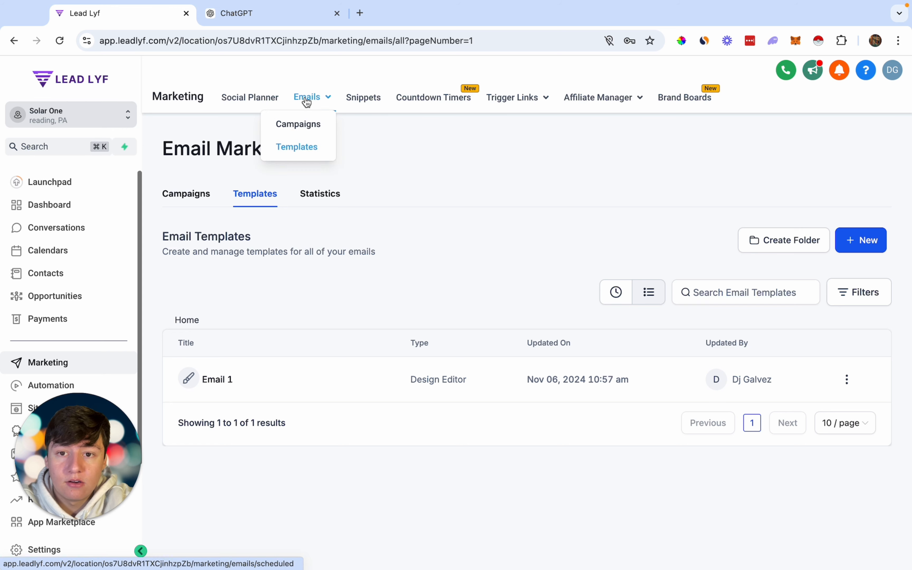
Step: Create a new email campaign from the Email 1 template and look over its content in the builder
left_click(299, 126)
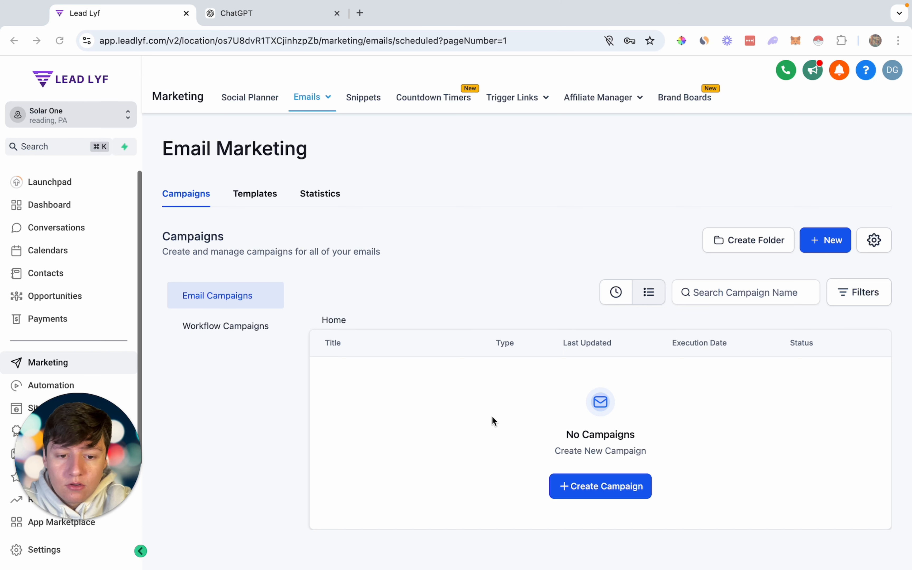
left_click(590, 486)
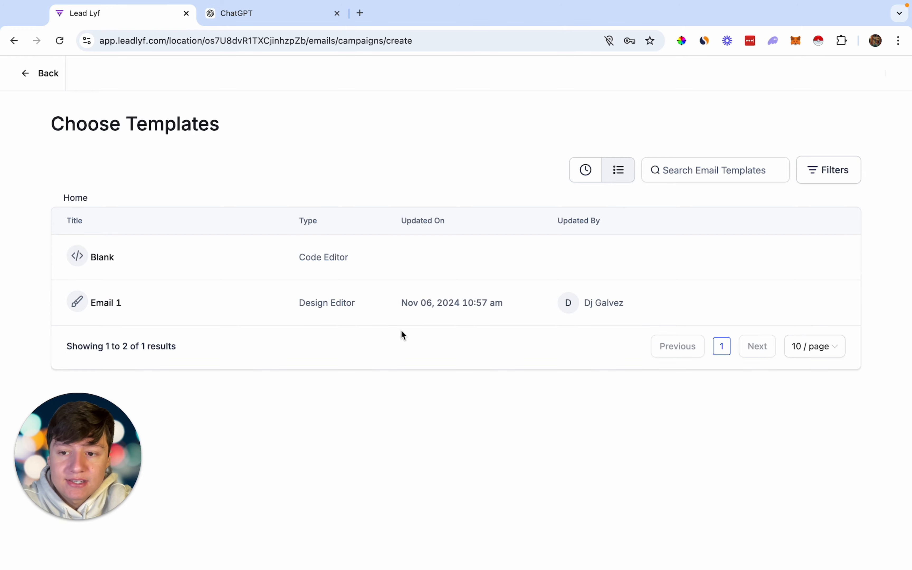
left_click(111, 308)
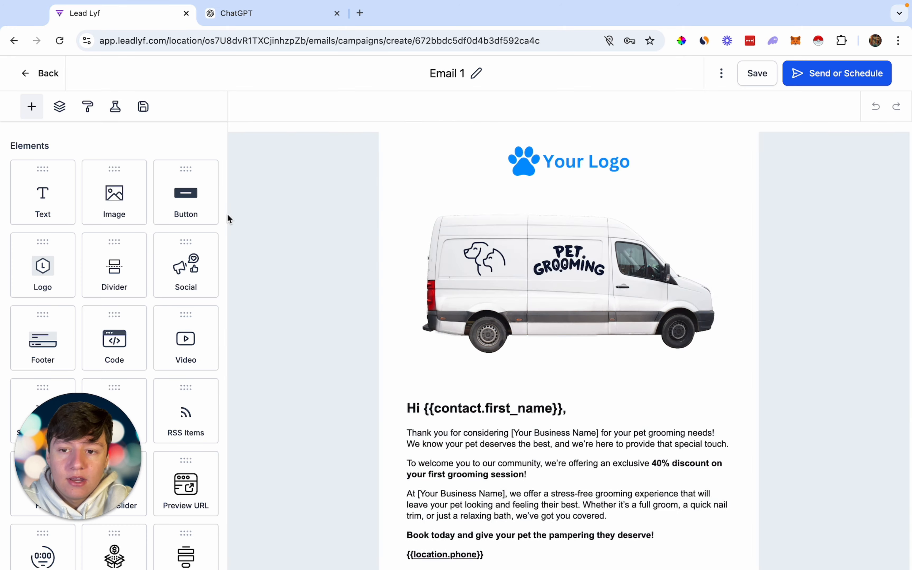
scroll(494, 397, "down", 2)
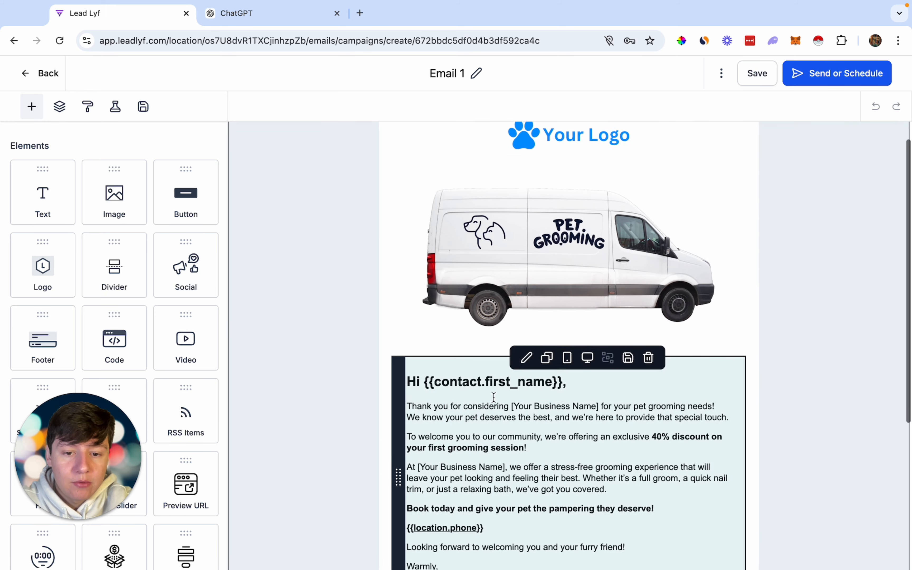
scroll(494, 397, "down", 2)
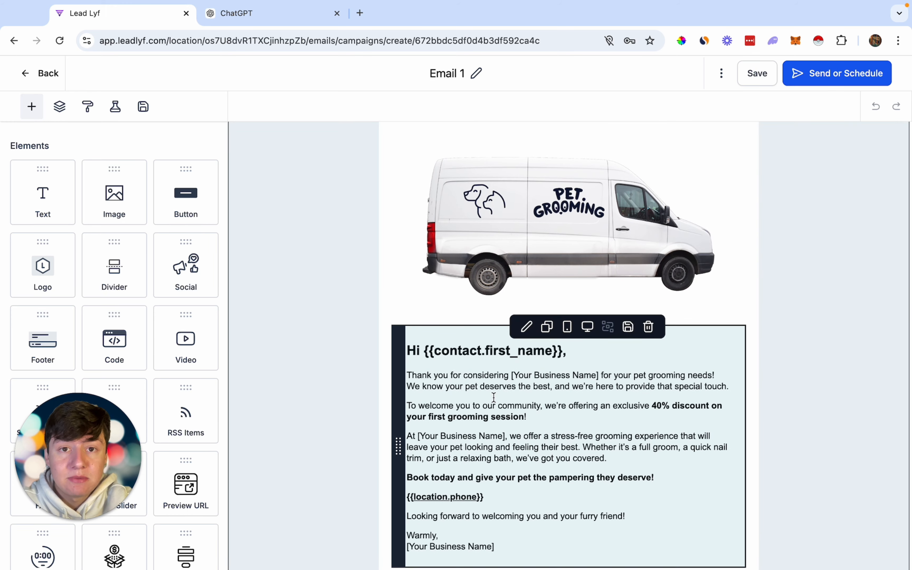
scroll(494, 396, "down", 2)
scroll(494, 397, "up", 3)
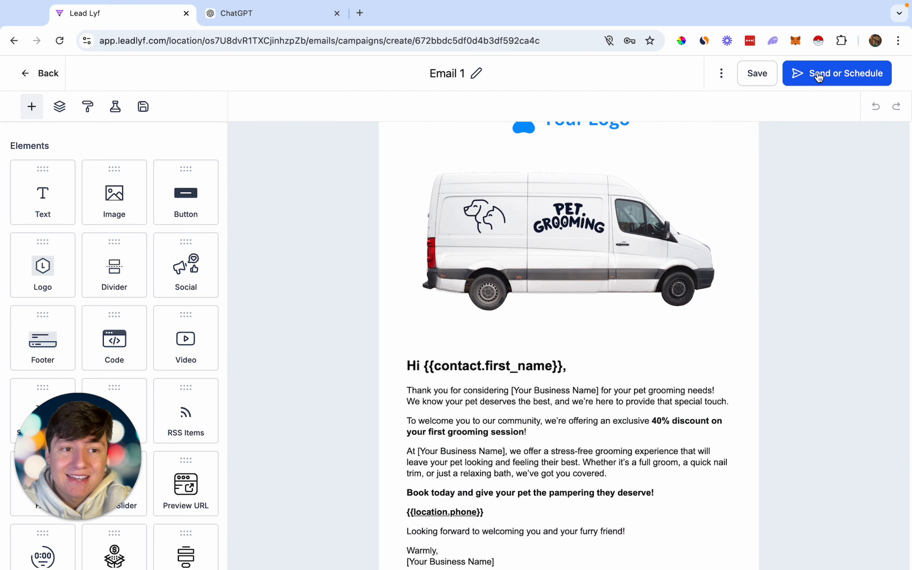
Step: Proceed to the campaign's sending setup and review the sender, subject line, preview text and recipient fields
left_click(827, 78)
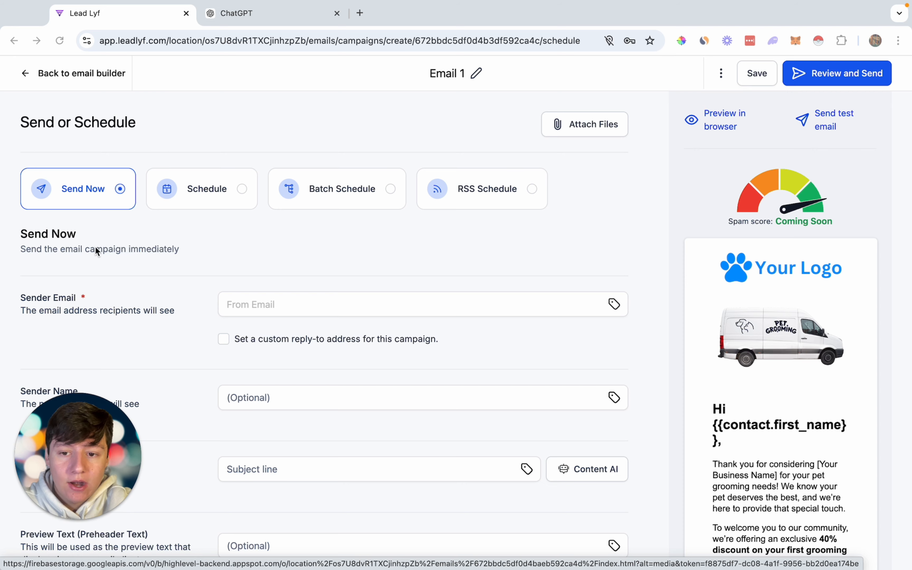
scroll(97, 248, "down", 2)
scroll(185, 287, "down", 2)
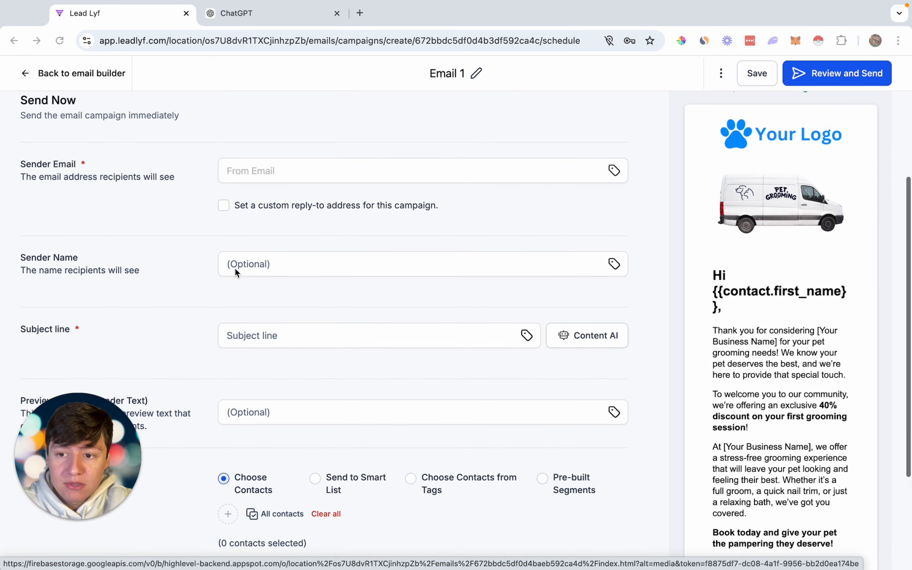
scroll(289, 270, "down", 3)
scroll(289, 270, "down", 2)
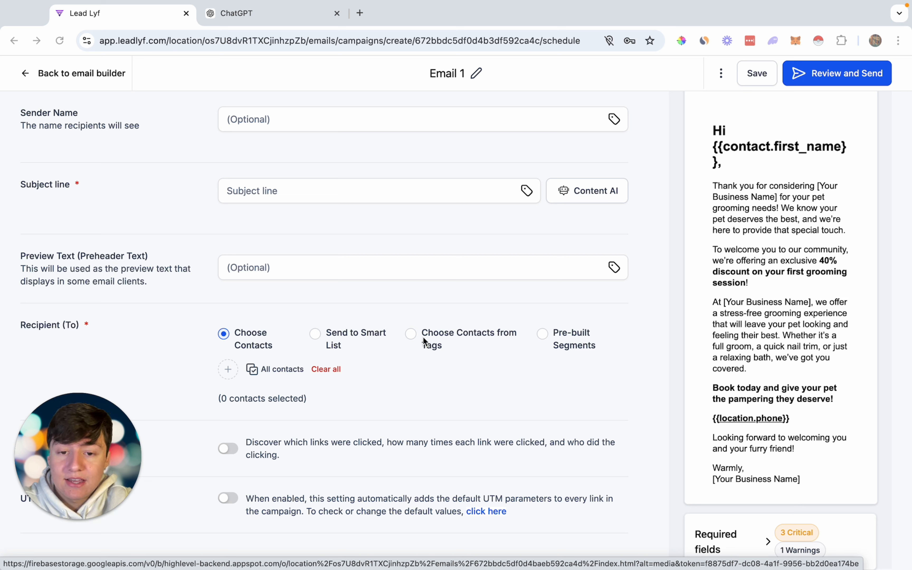
Step: Look at the pre-built segments offered for the recipients, then set the selection back to Choose Contacts
left_click(543, 335)
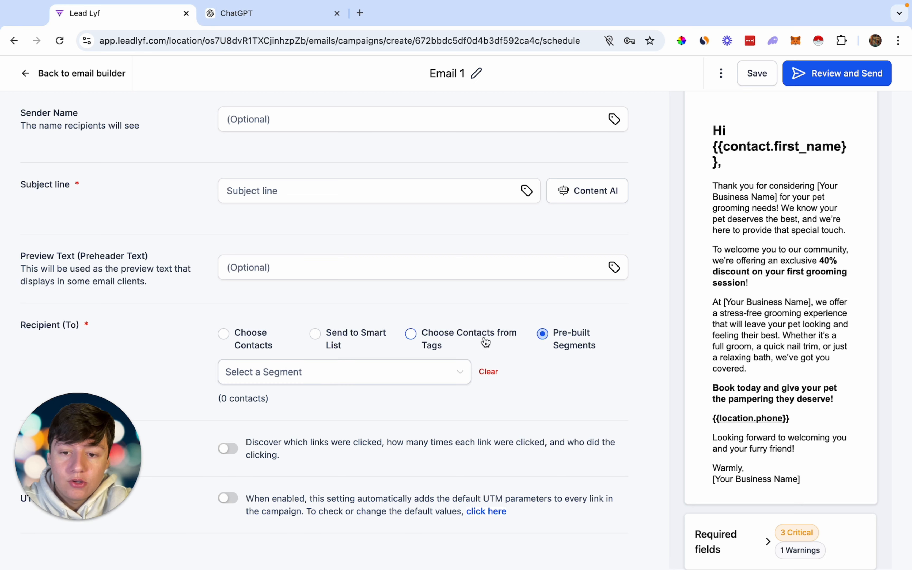
left_click(406, 371)
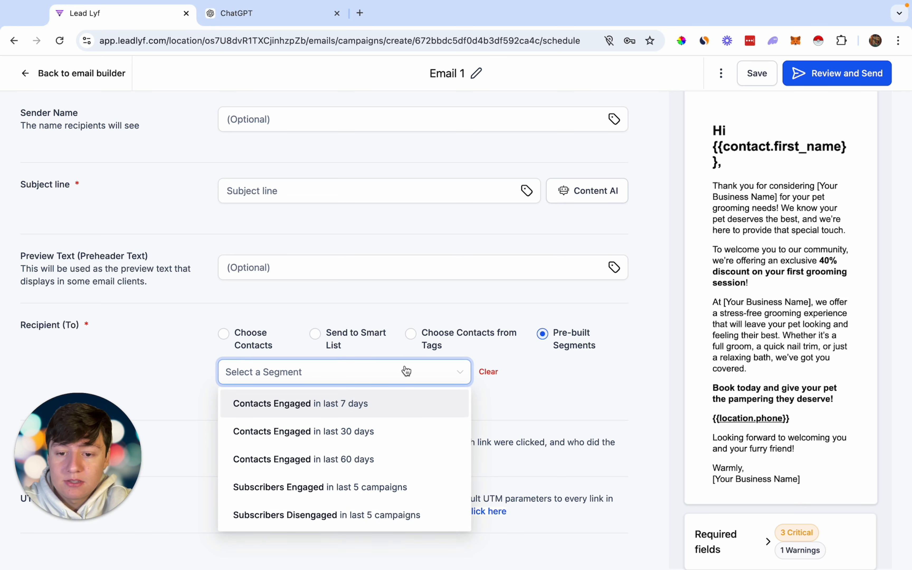
left_click(231, 339)
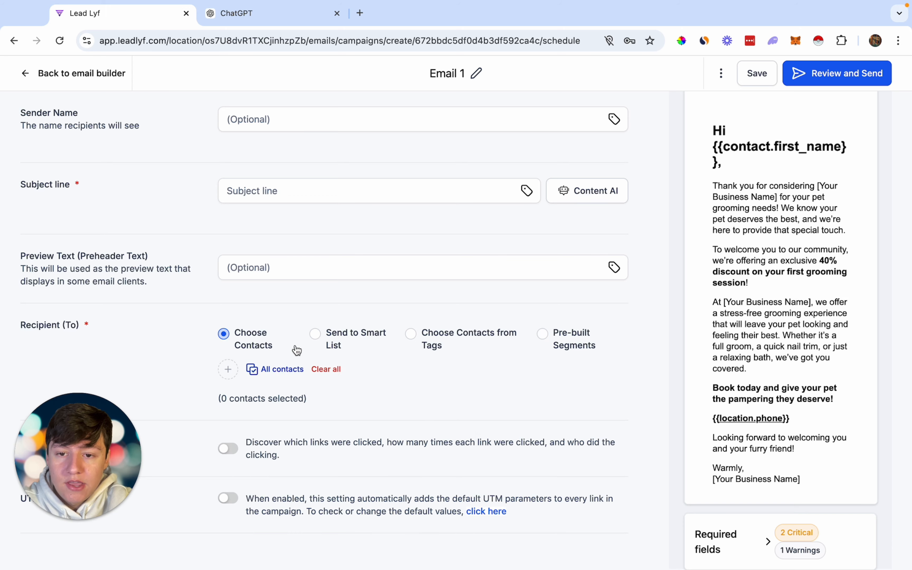
scroll(297, 351, "up", 4)
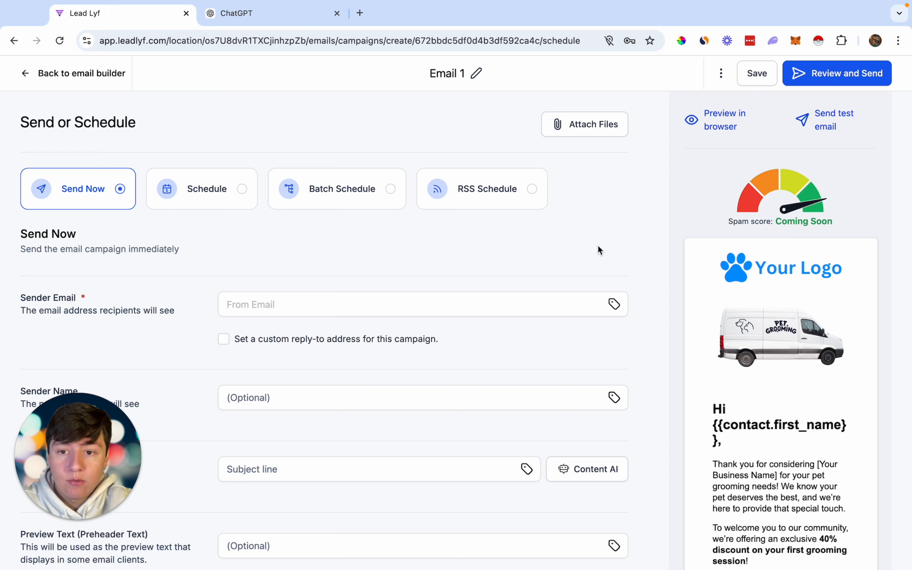
Step: Compare the settings offered by the Schedule and RSS Schedule sending methods
left_click(218, 196)
scroll(353, 427, "down", 5)
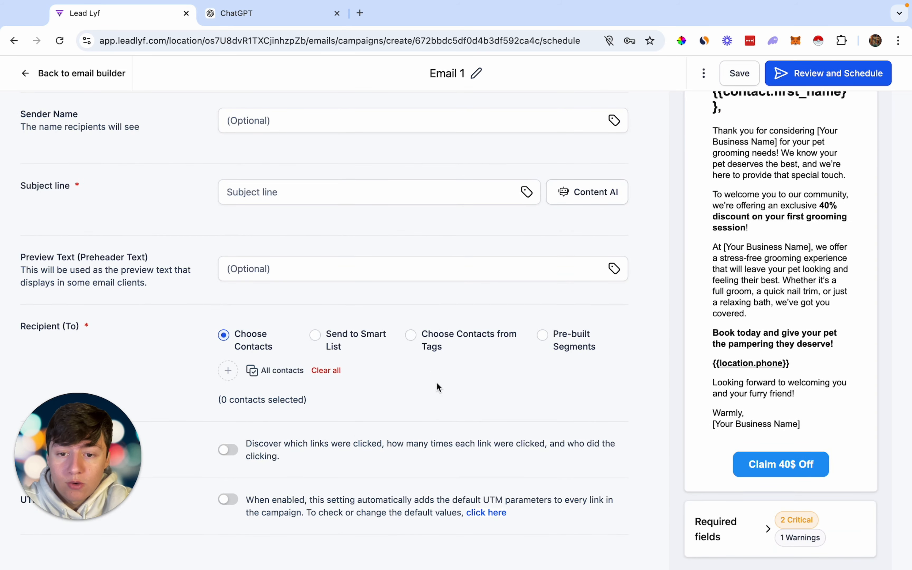
scroll(373, 357, "up", 5)
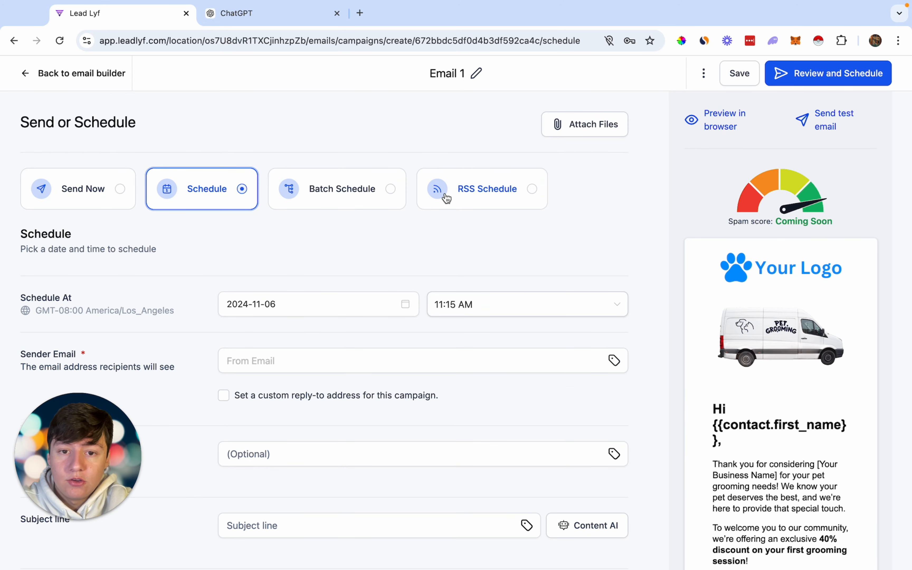
left_click(471, 194)
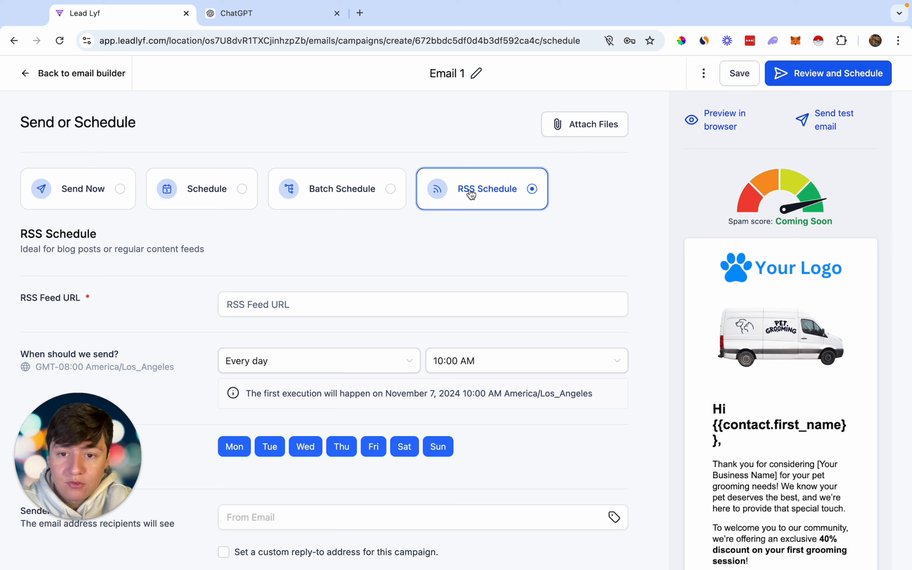
Step: Switch the campaign to Batch Schedule with a batch quantity of 100, repeating after 1 hour
left_click(350, 196)
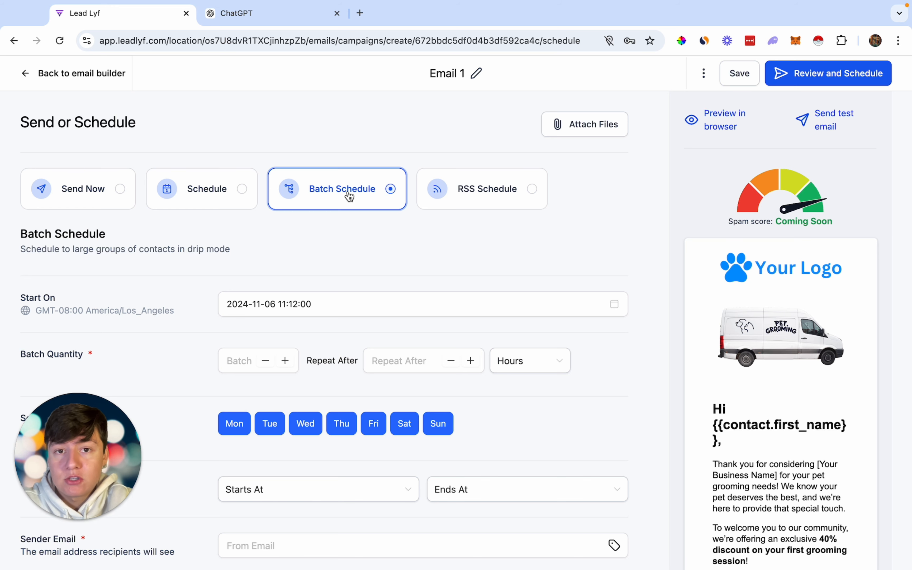
scroll(330, 321, "down", 1)
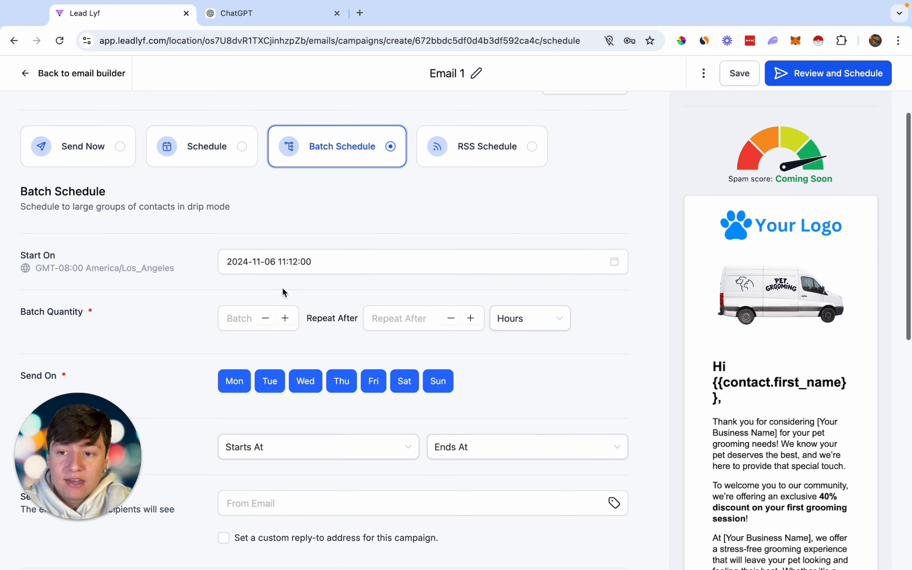
scroll(308, 267, "down", 2)
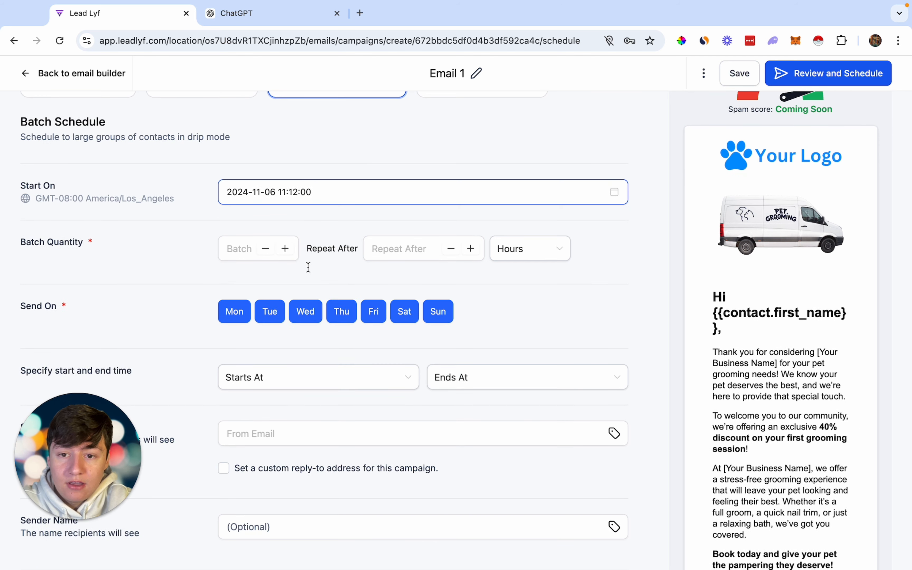
left_click(246, 250)
type("100")
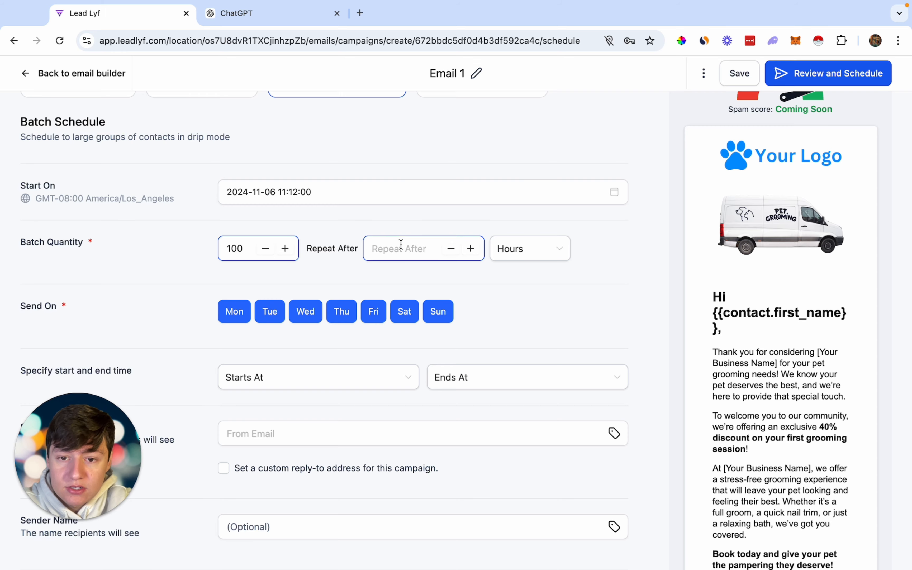
left_click(401, 249)
type("1")
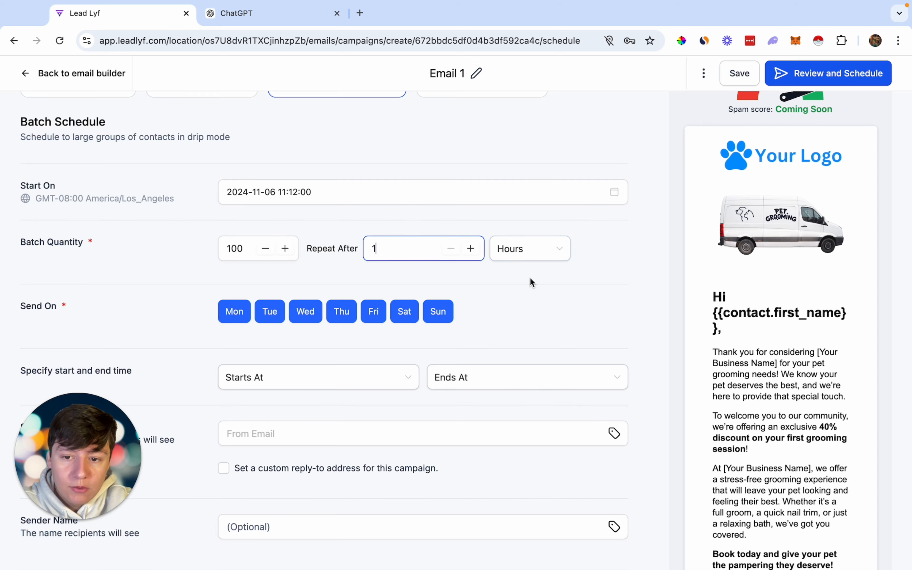
Step: Look over the remaining batch schedule settings, including send days, sender details, subject line and recipients
scroll(530, 279, "down", 5)
left_click(446, 362)
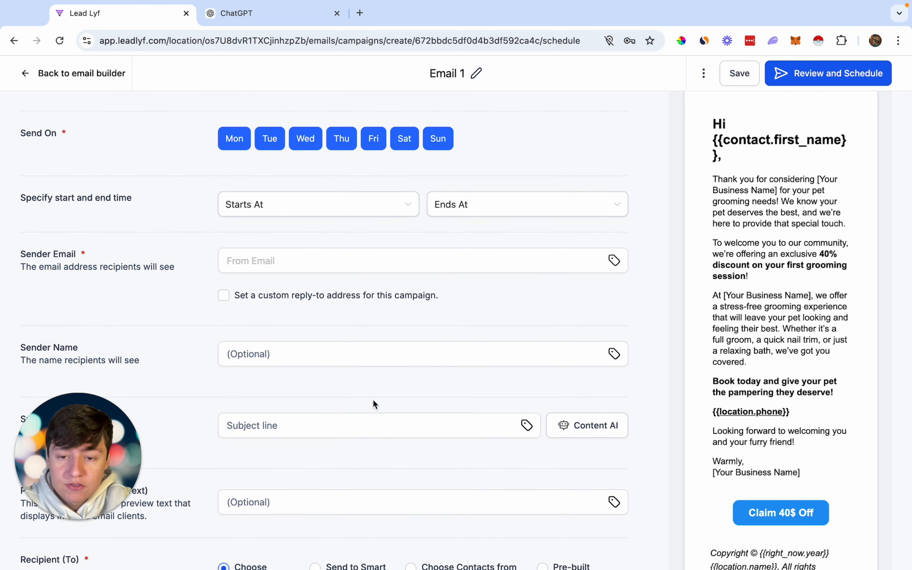
scroll(368, 381, "down", 5)
scroll(364, 363, "down", 1)
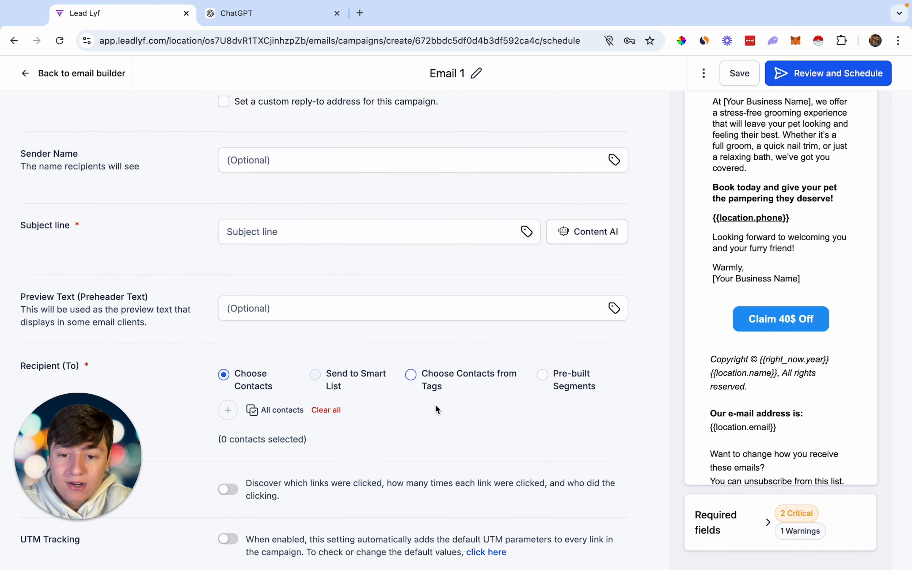
scroll(468, 441, "up", 13)
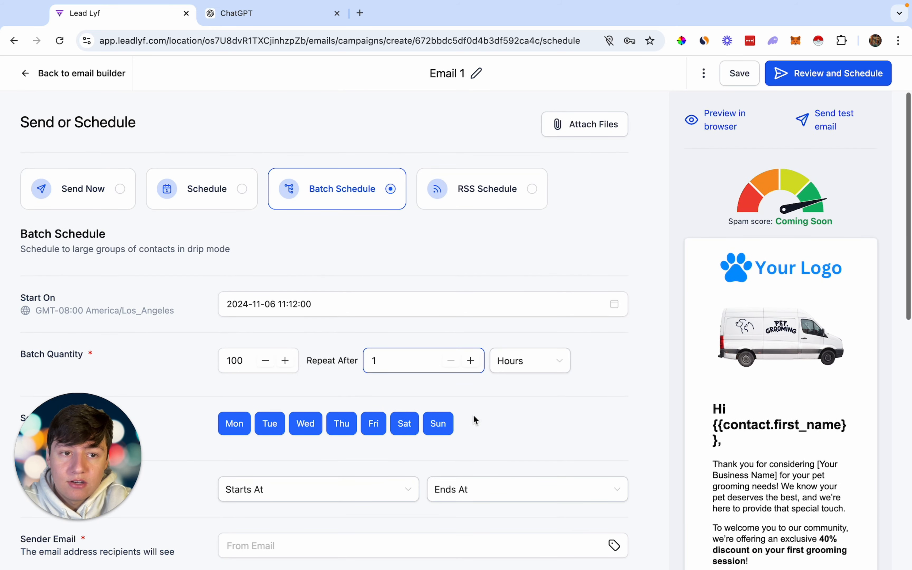
Step: Check the campaign's required fields before scheduling, then leave it unscheduled and return to the campaigns list
left_click(824, 80)
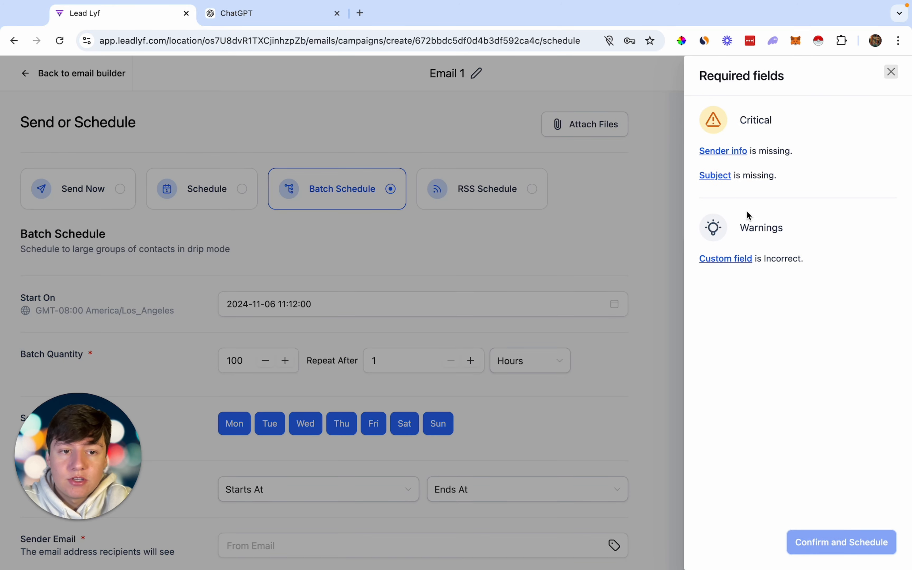
left_click(890, 72)
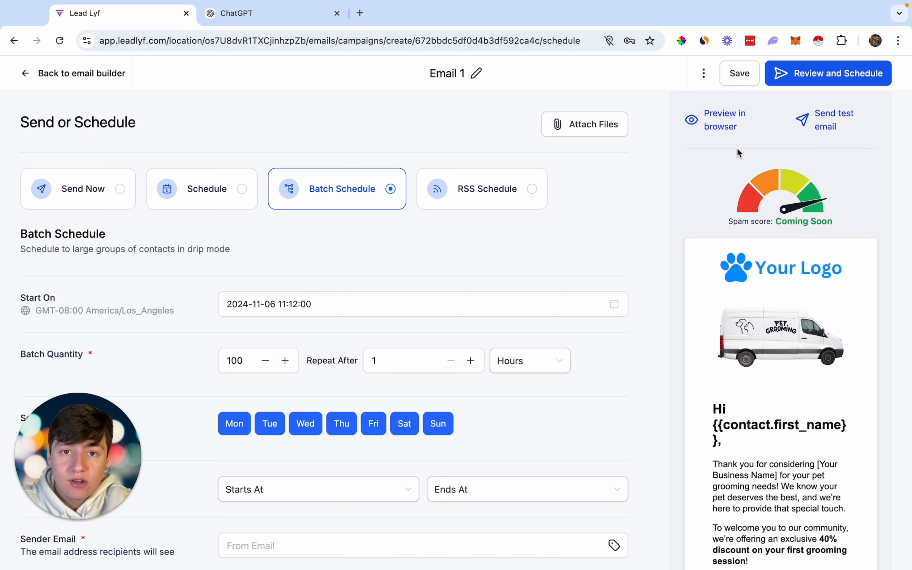
left_click(25, 74)
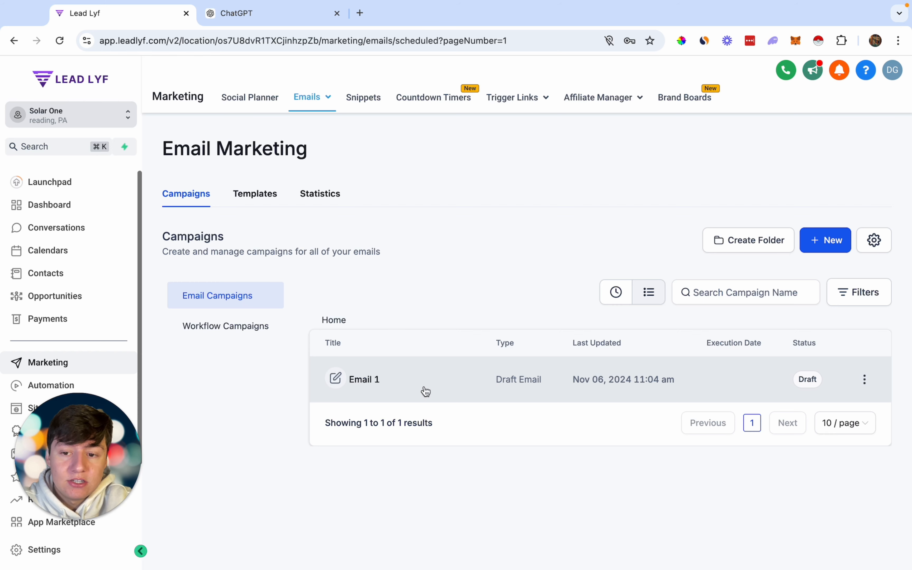
Step: Go to the workflow campaigns and create a new automation workflow from scratch
left_click(230, 336)
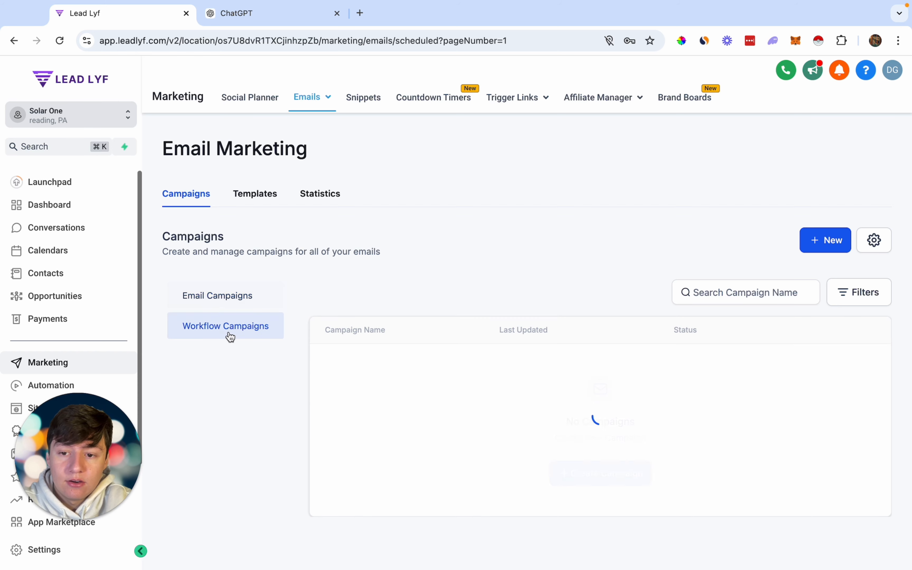
left_click(603, 474)
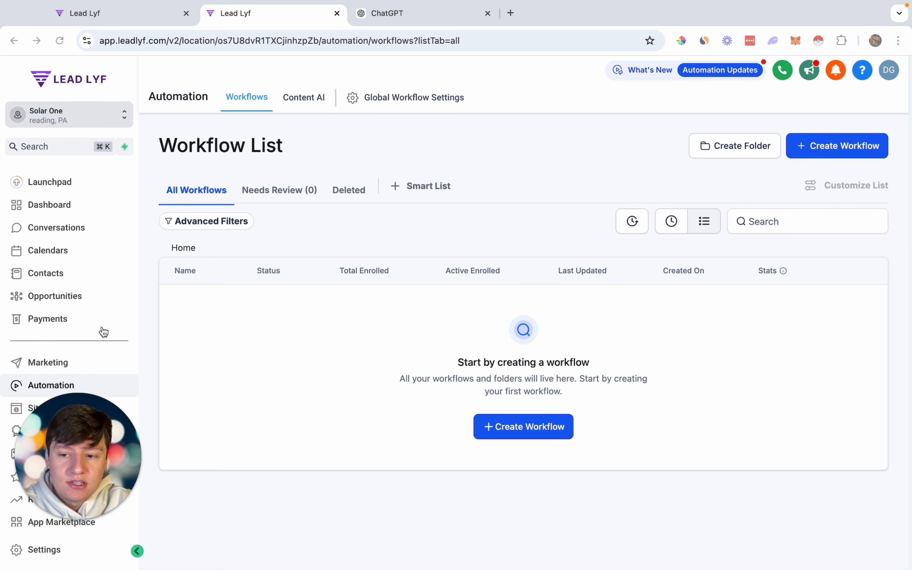
scroll(94, 351, "down", 1)
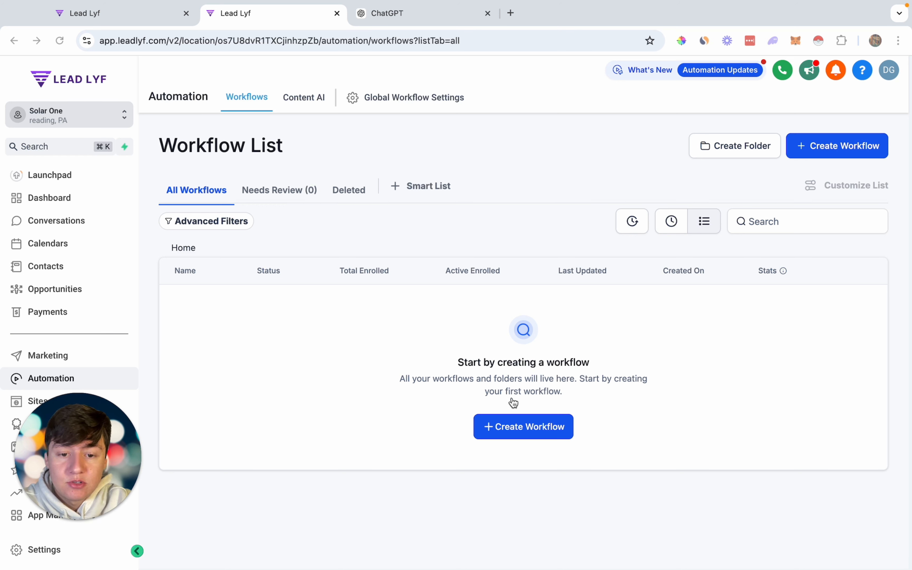
left_click(529, 430)
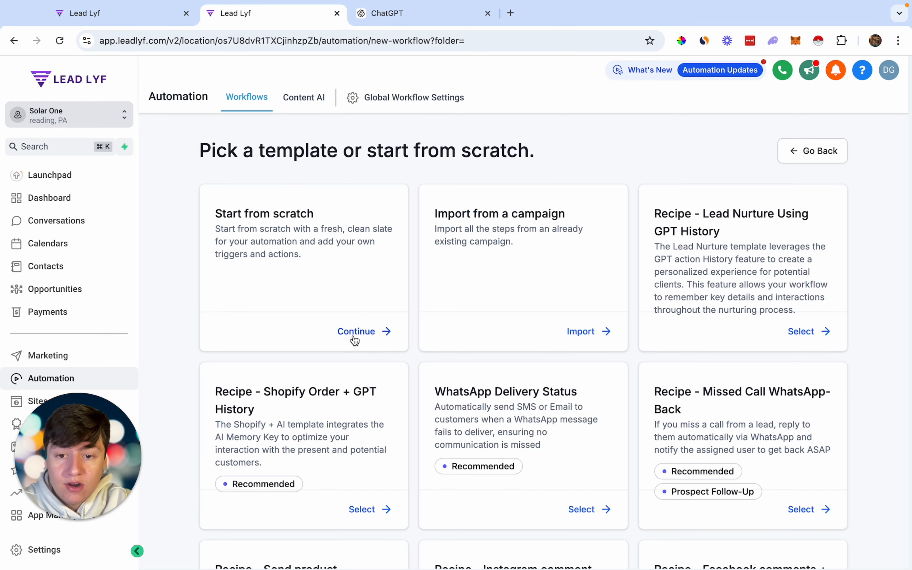
left_click(360, 331)
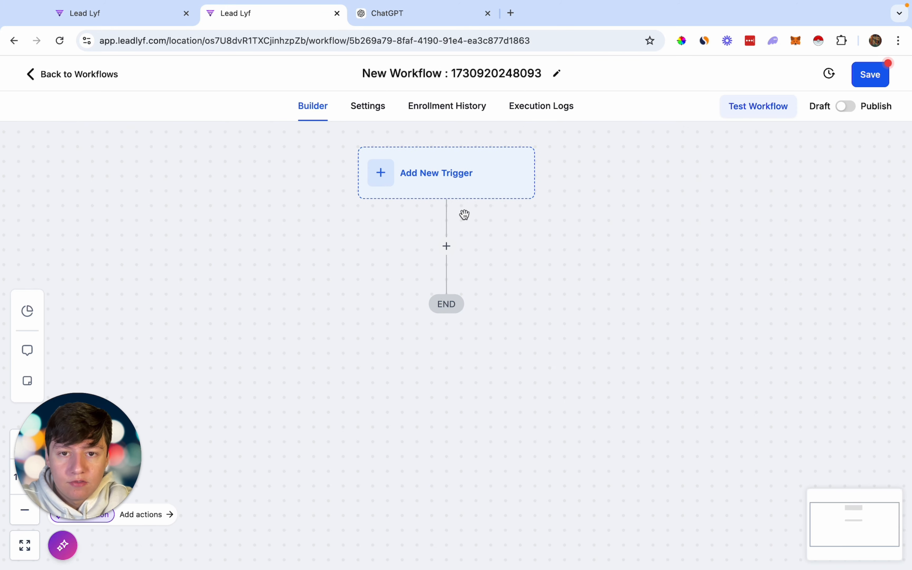
Step: Rename the new workflow as "Email Campaign"
left_click(458, 73)
type("Email Ca")
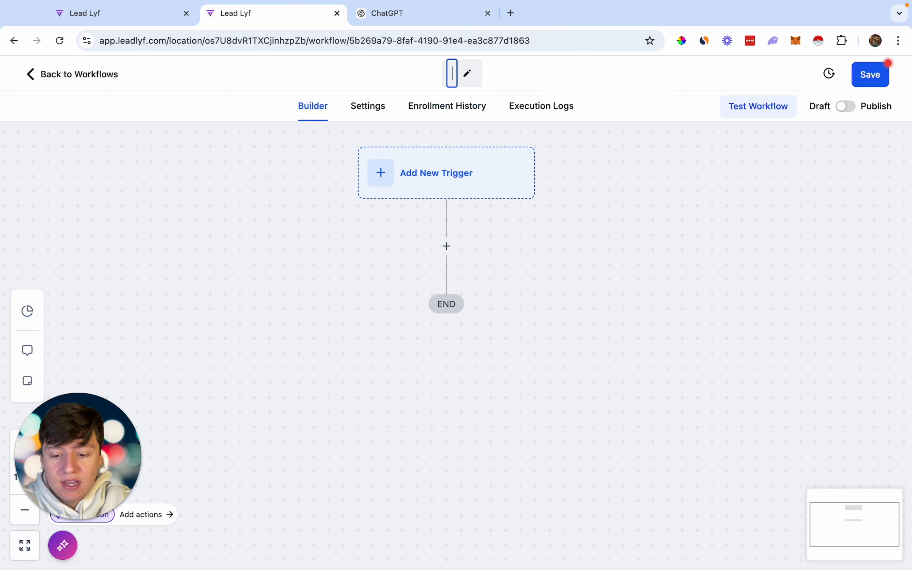
type("mpaign")
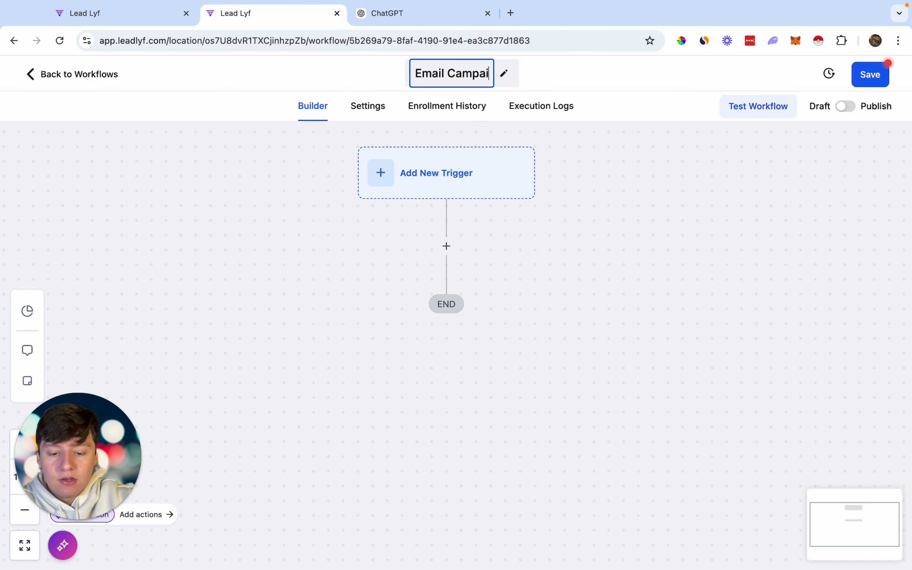
left_click(574, 178)
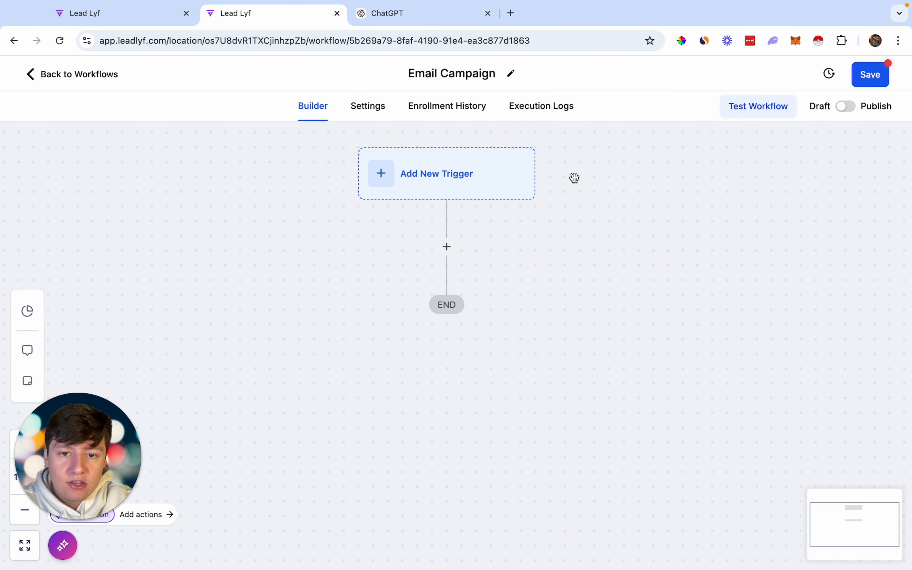
Step: Search the workflow triggers for "tag", then close the trigger list without adding one
left_click(513, 188)
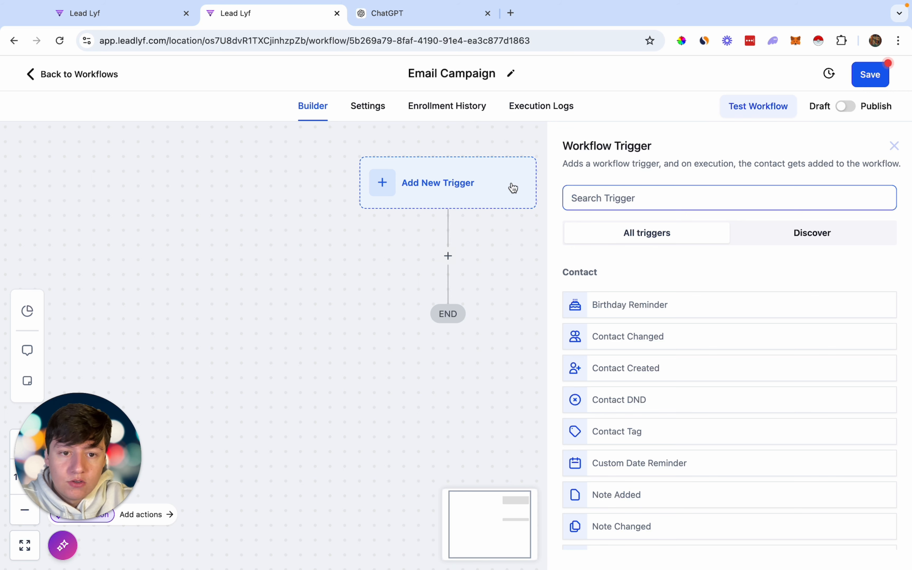
type("tag")
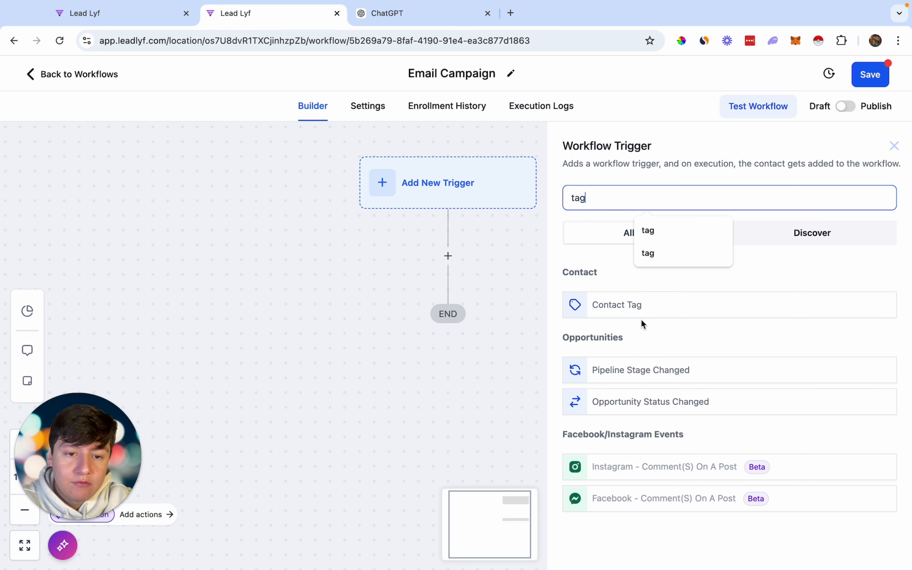
double_click(585, 197)
key("BackSpace")
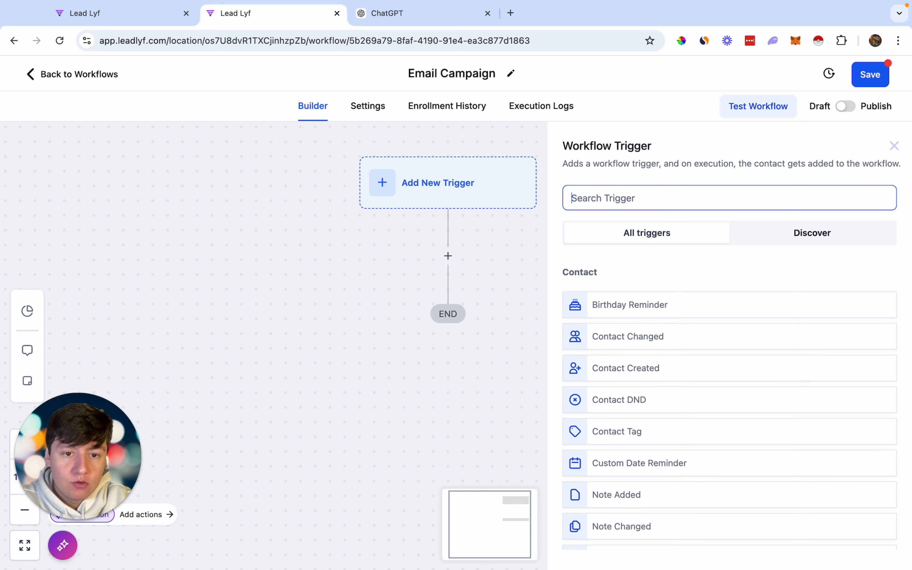
left_click(894, 146)
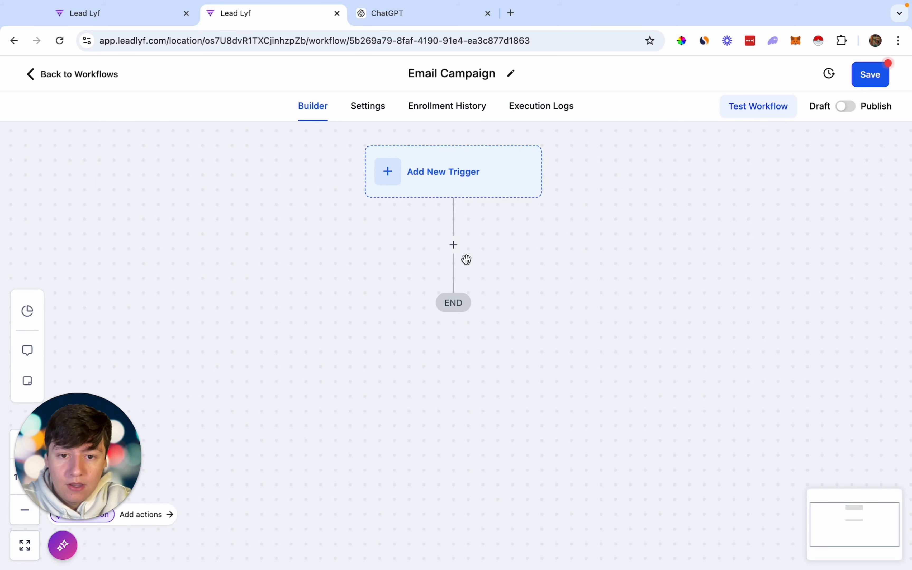
Step: Add a Send Email action below the trigger and look over its sender, subject, template and message fields alongside the ChatGPT email copy
left_click(453, 245)
type("emai")
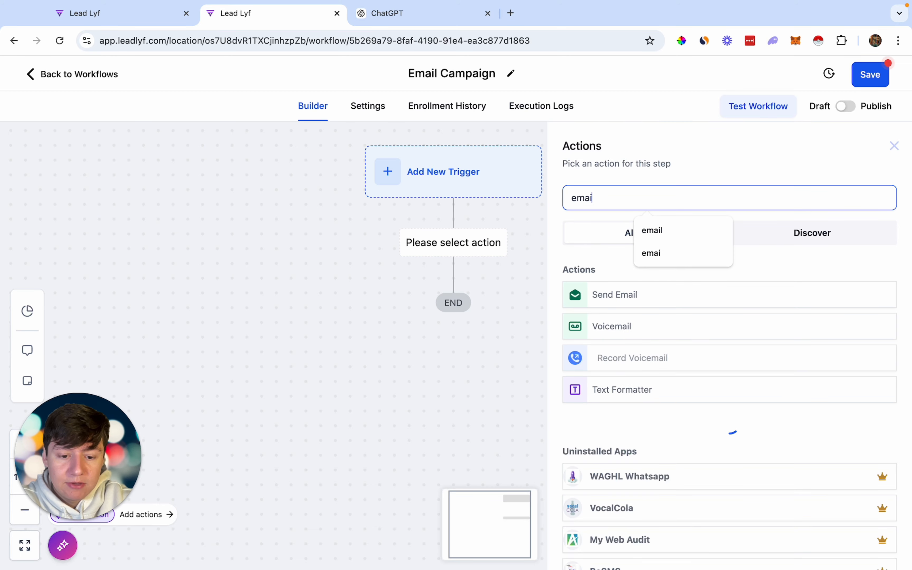
left_click(623, 298)
scroll(623, 298, "down", 4)
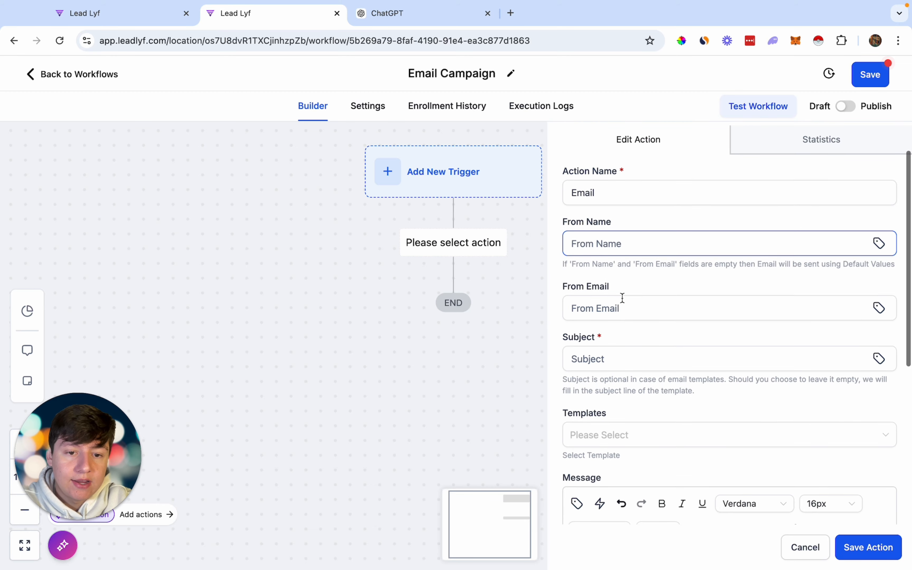
scroll(623, 298, "down", 2)
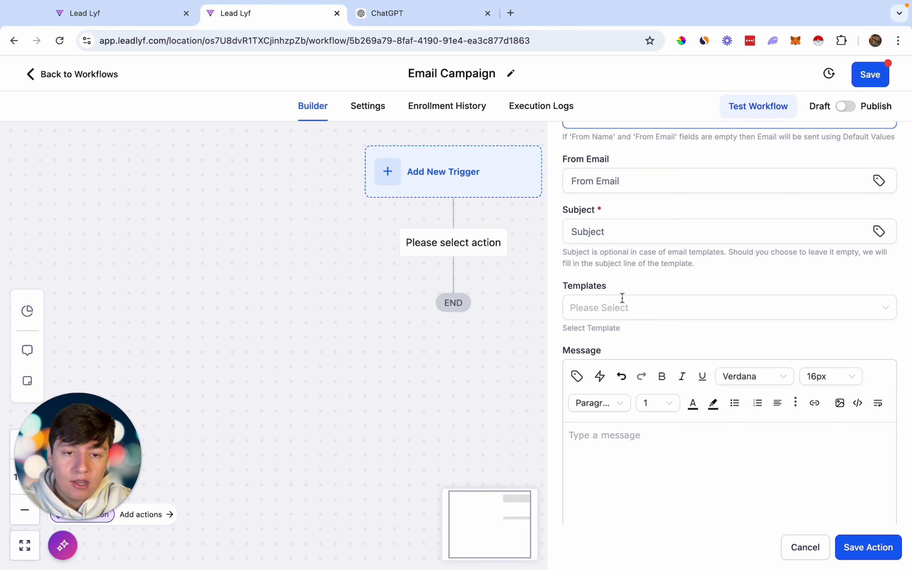
scroll(623, 299, "up", 4)
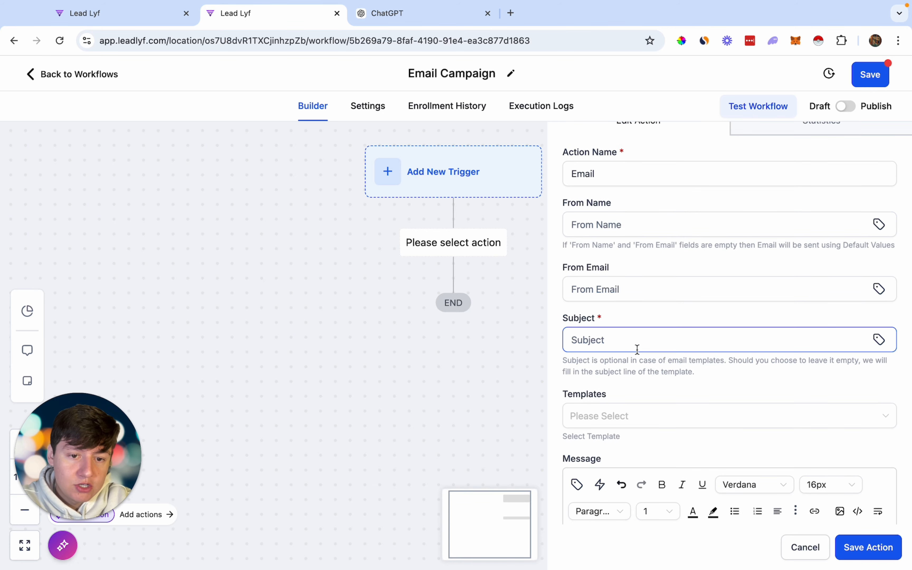
scroll(637, 349, "down", 6)
key("ctrl+Tab")
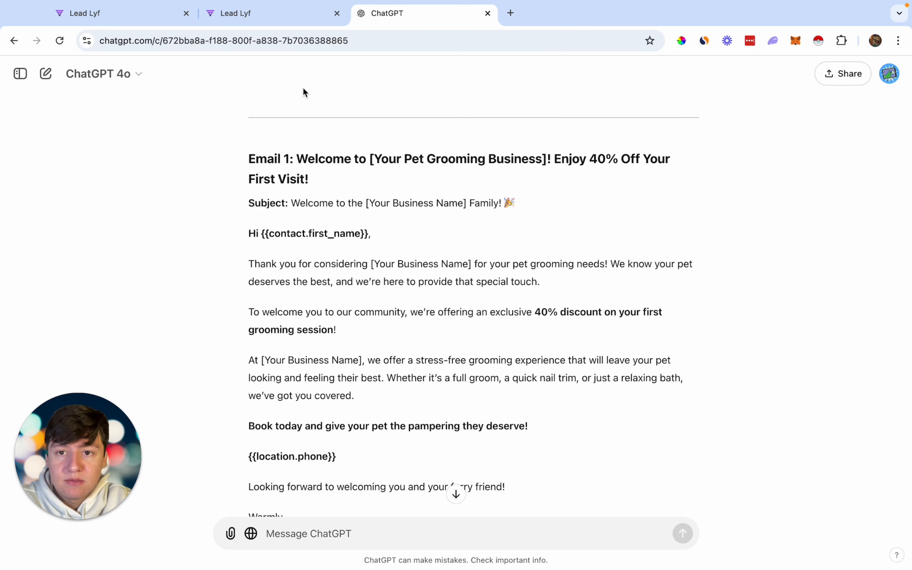
left_click(290, 17)
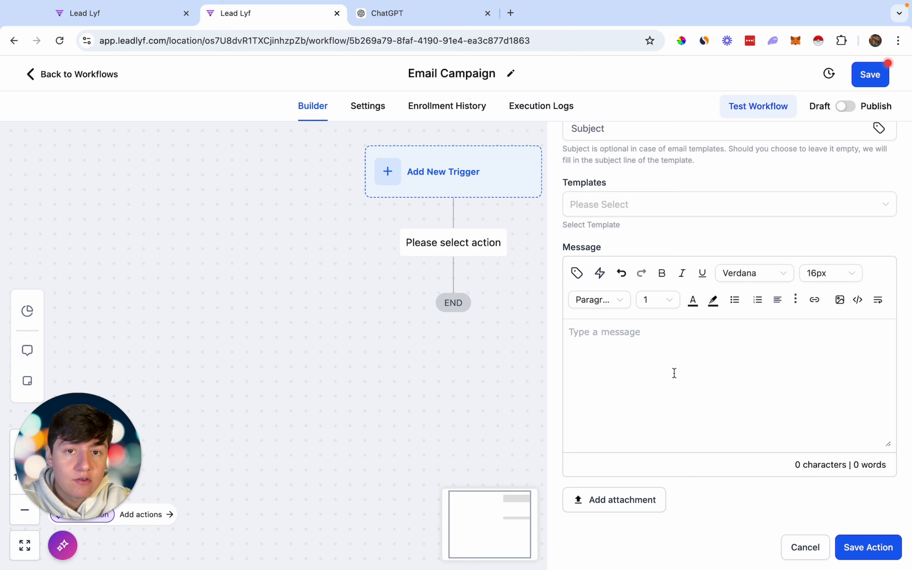
Step: Choose the "Email 1" template for the first email action and save the action
scroll(649, 238, "up", 1)
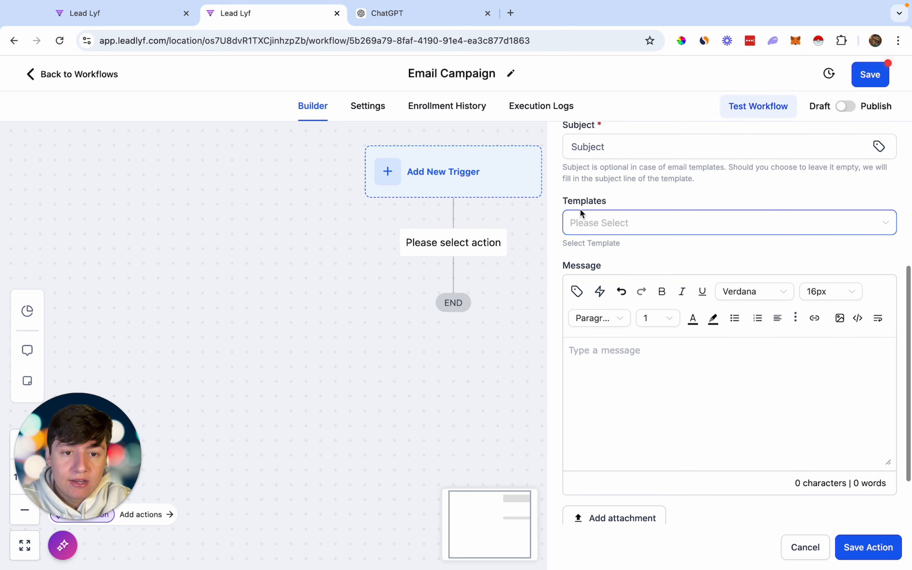
left_click(591, 226)
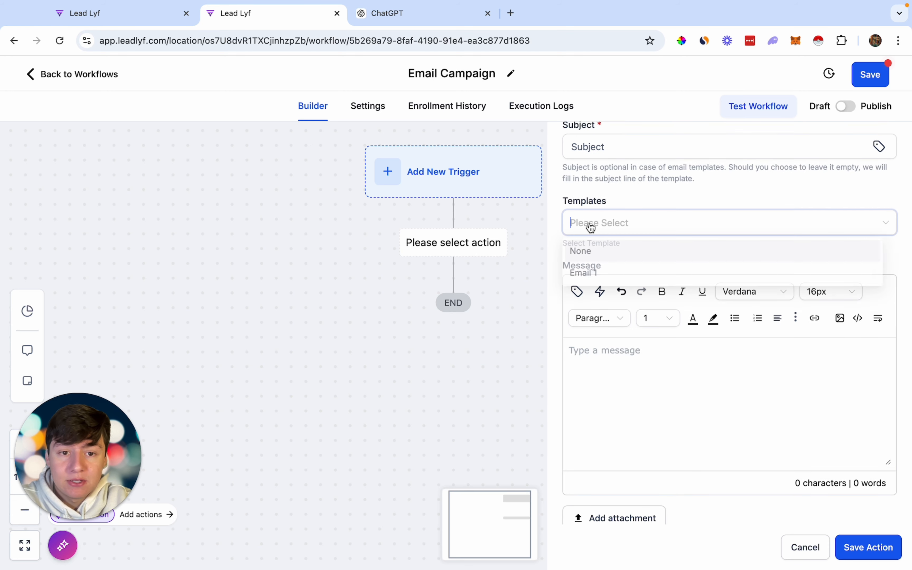
left_click(596, 276)
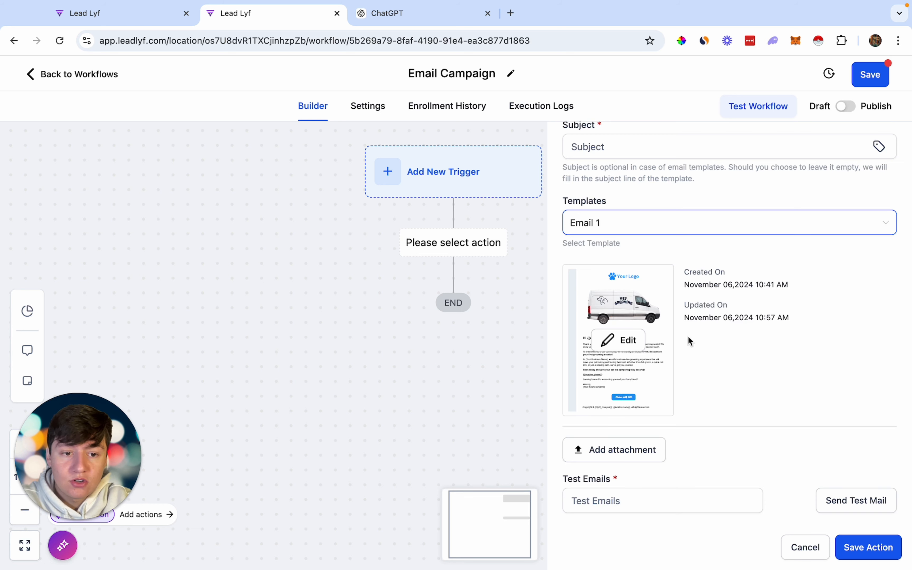
left_click(858, 547)
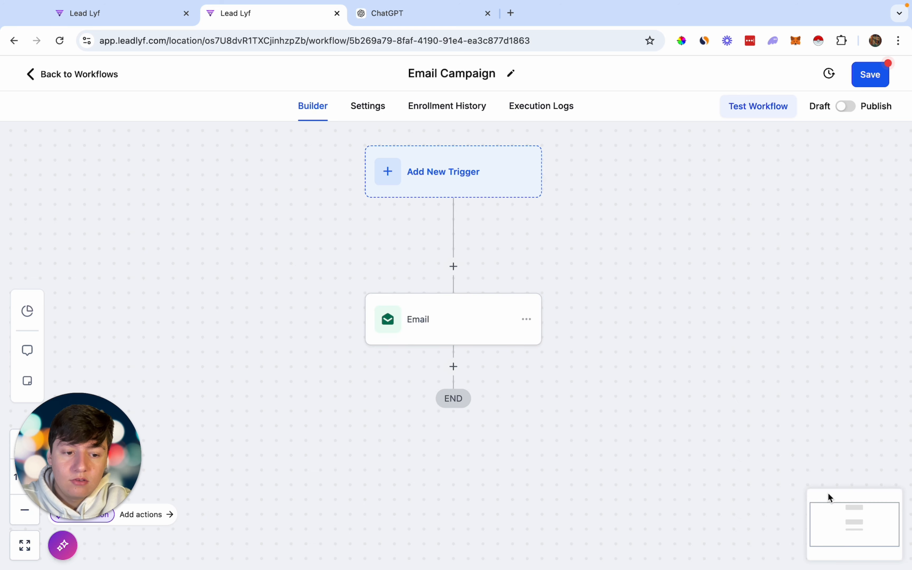
Step: Add a Wait action after the first email with a time delay of 1 day
scroll(540, 347, "down", 2)
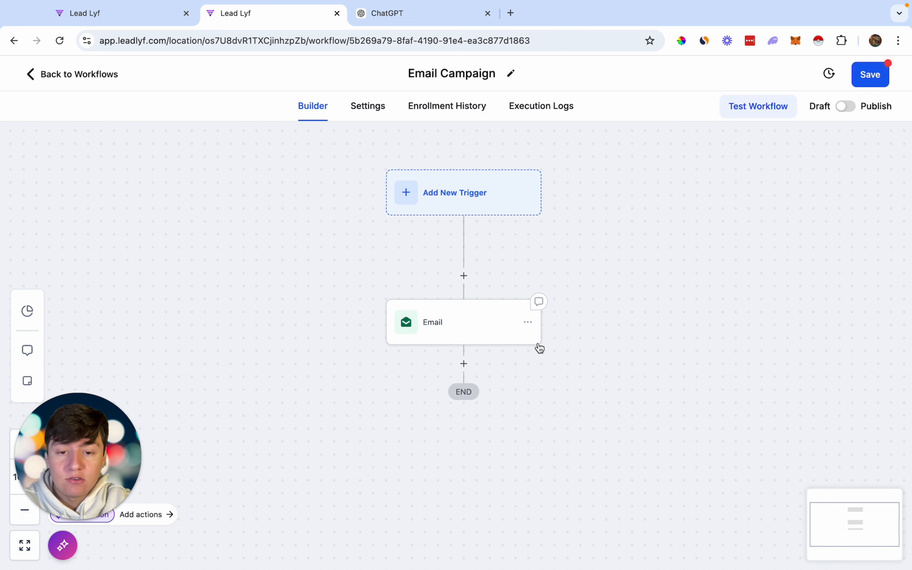
left_click(464, 364)
type("wai")
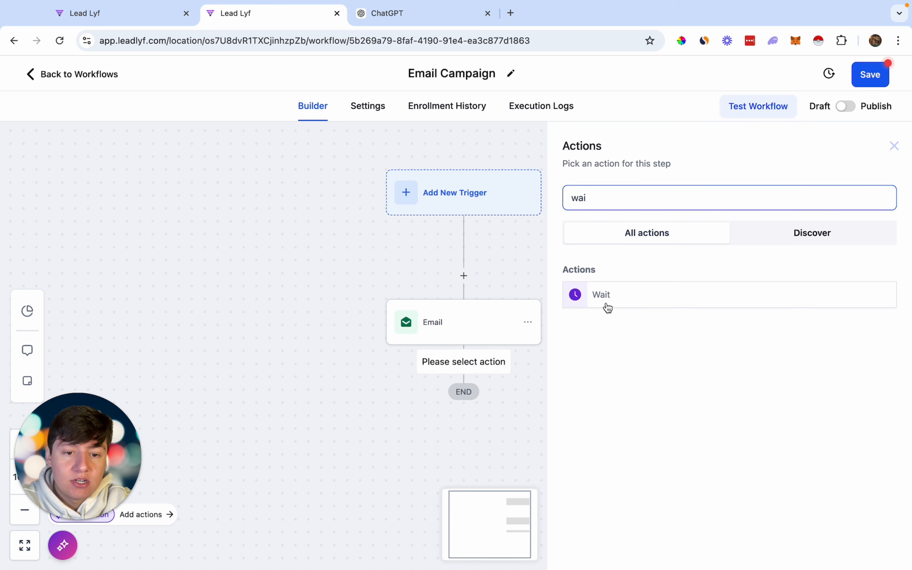
left_click(608, 306)
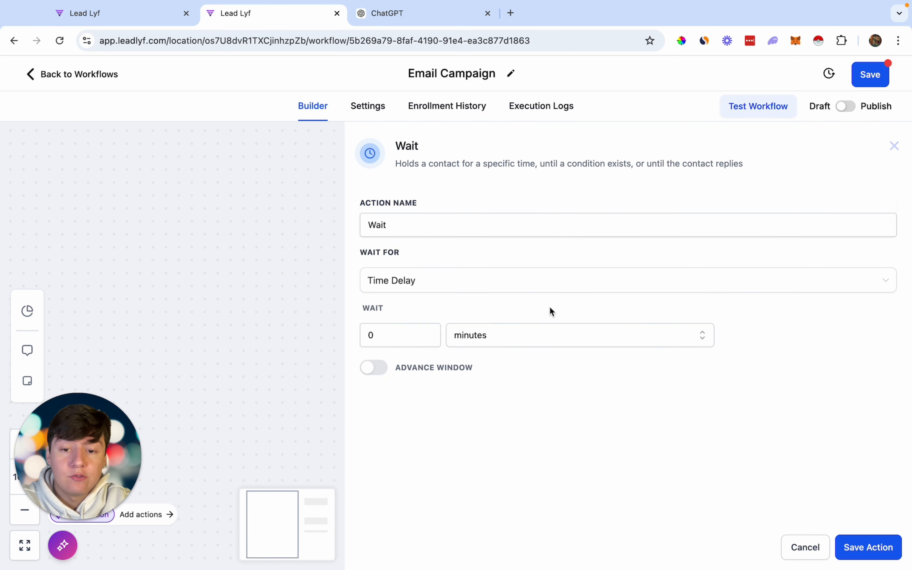
left_click(399, 338)
key("BackSpace")
type("1")
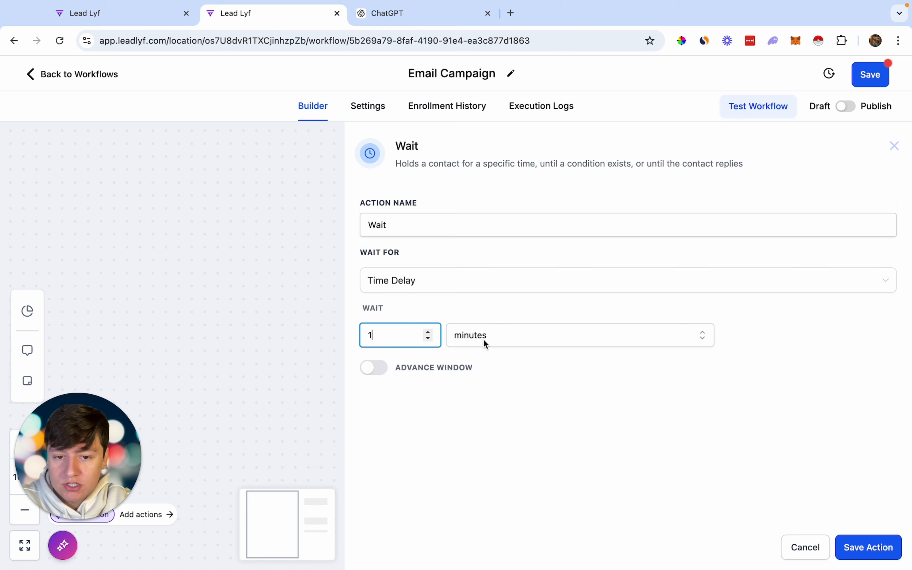
left_click(486, 344)
left_click(468, 409)
Step: Name the wait action "Wait 1 day" and save it
left_click(432, 229)
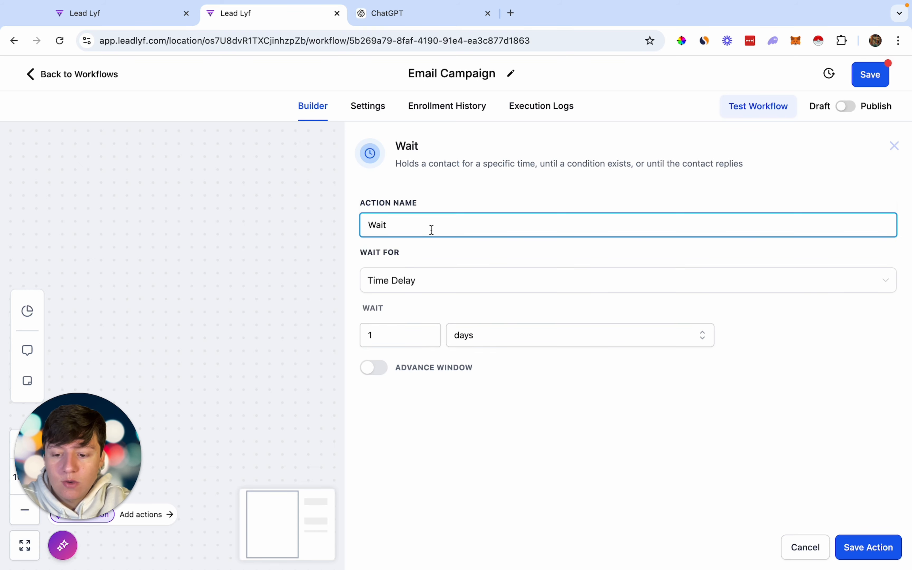
type("1 day")
left_click(847, 550)
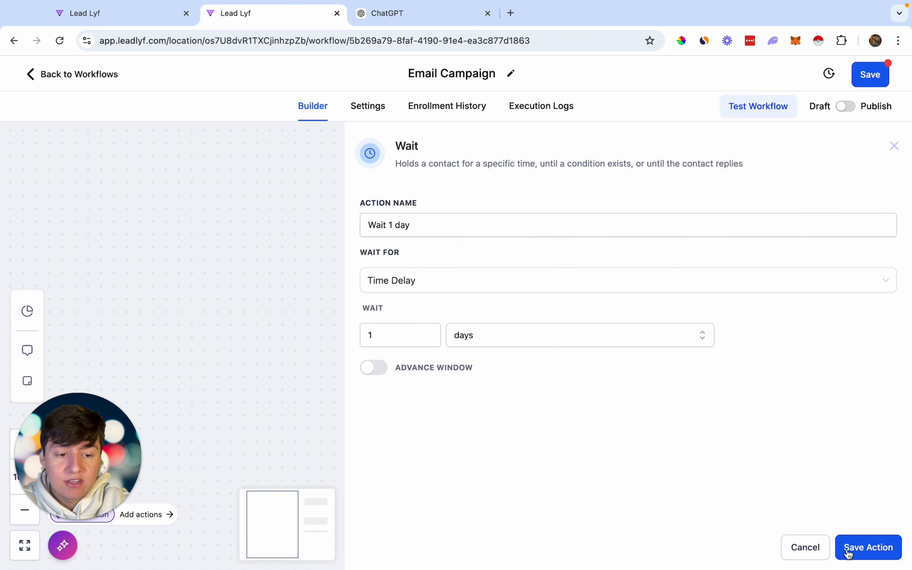
Step: Add a second Send Email action after the wait, using the "Email 1" template, and save it
scroll(612, 467, "down", 5)
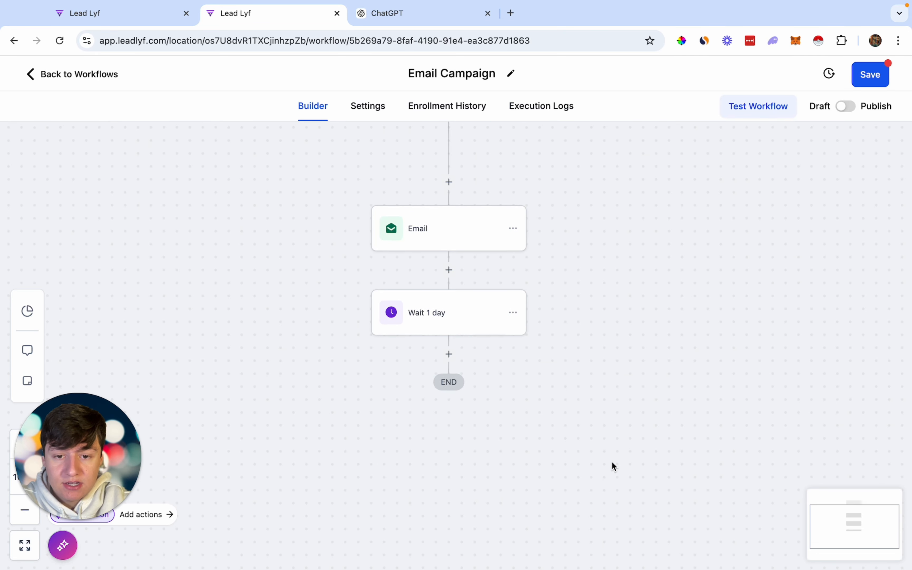
left_click(449, 354)
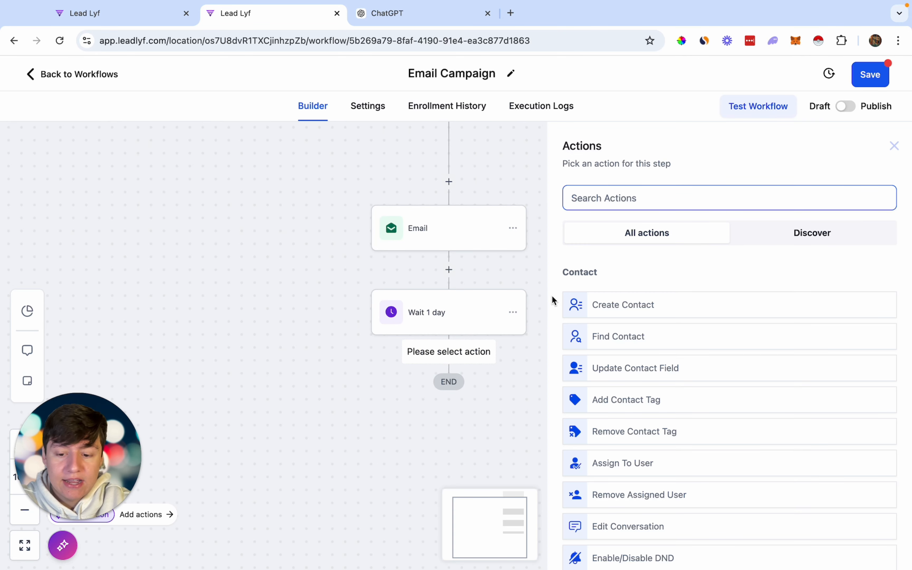
type("emai")
left_click(635, 300)
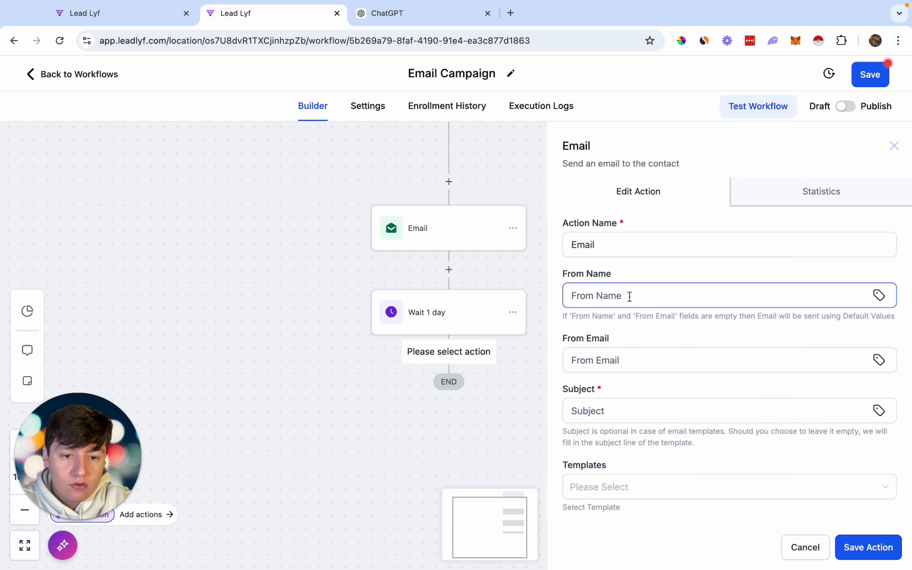
scroll(629, 298, "down", 4)
left_click(628, 367)
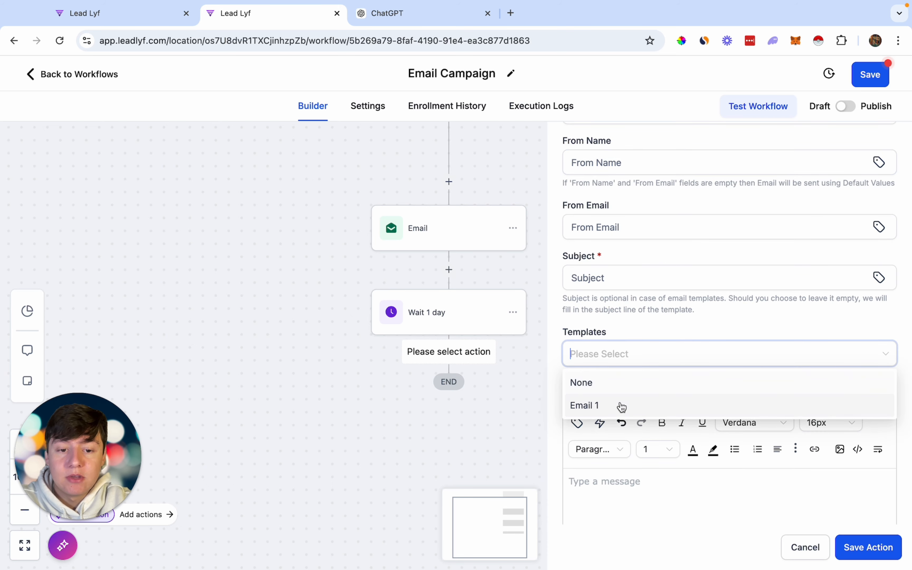
left_click(621, 406)
left_click(859, 545)
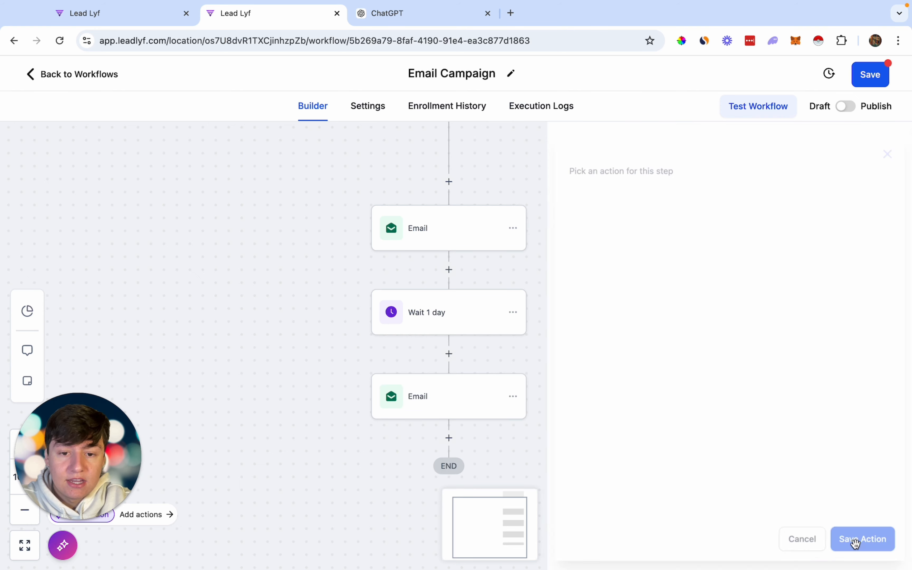
Step: Add a Wait action after the second email with a time delay of 1 day, named "Wait 1 day", and save it
left_click(448, 440)
type("wait")
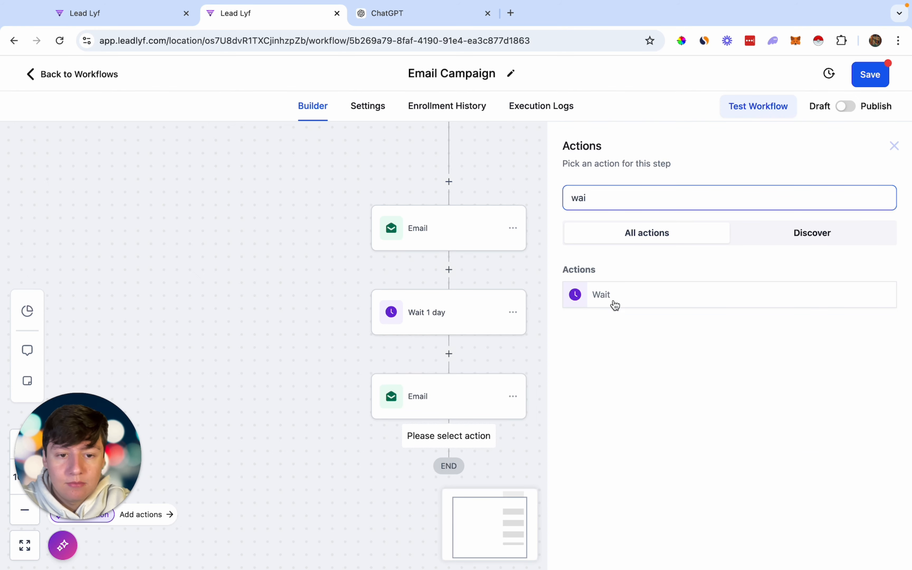
left_click(613, 304)
type("1")
left_click(477, 346)
left_click(464, 409)
left_click(448, 230)
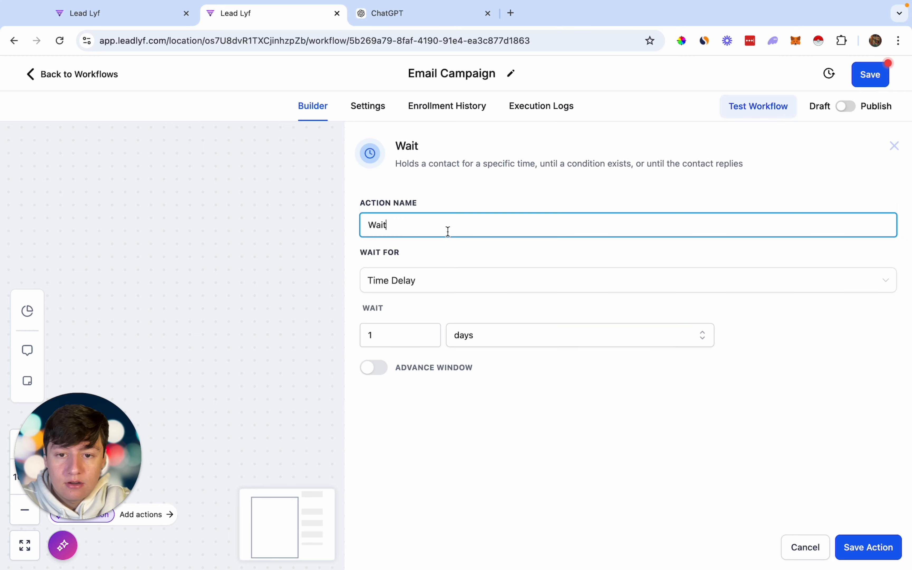
type("1 day")
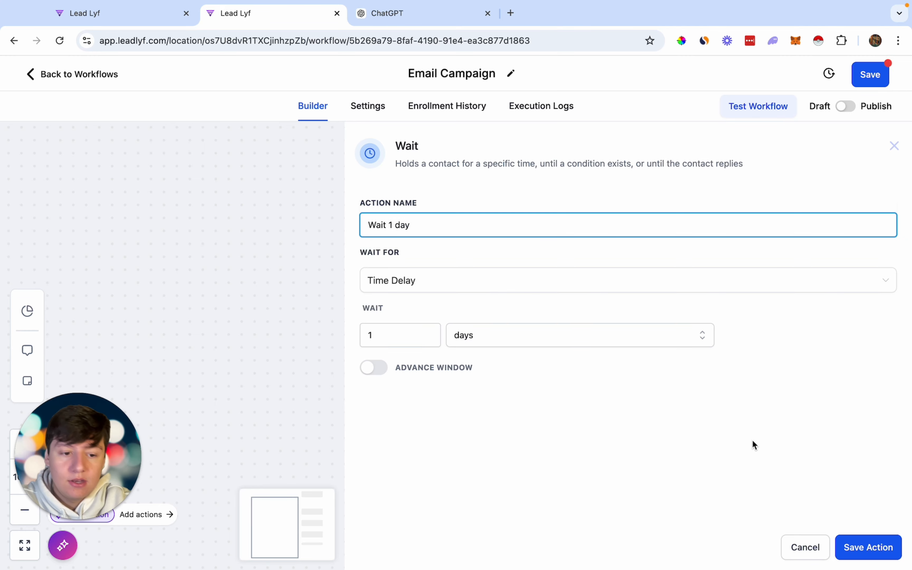
left_click(870, 547)
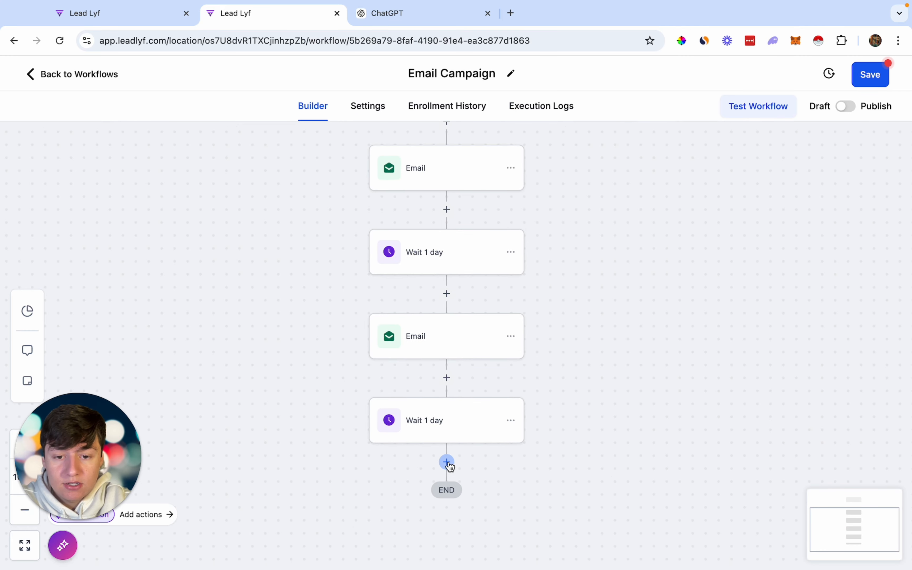
Step: Add a third Send Email action at the end of the workflow, using the "Email 1" template, and save it
left_click(444, 470)
type("emai")
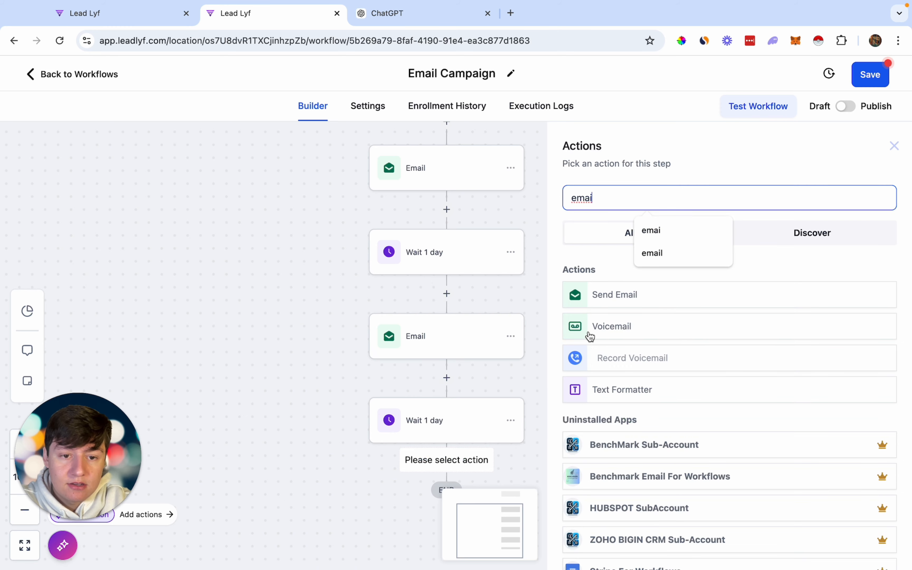
left_click(599, 293)
scroll(595, 464, "down", 1)
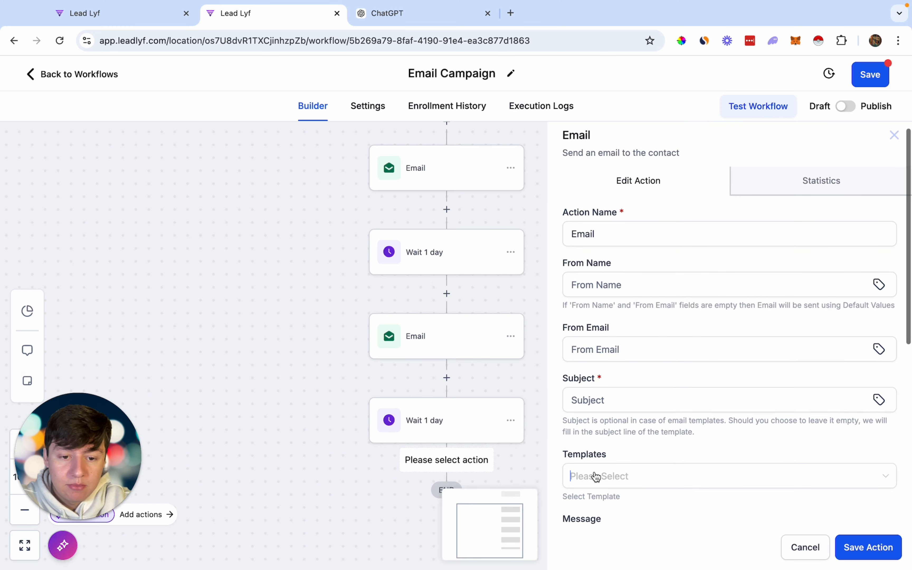
left_click(592, 476)
left_click(599, 482)
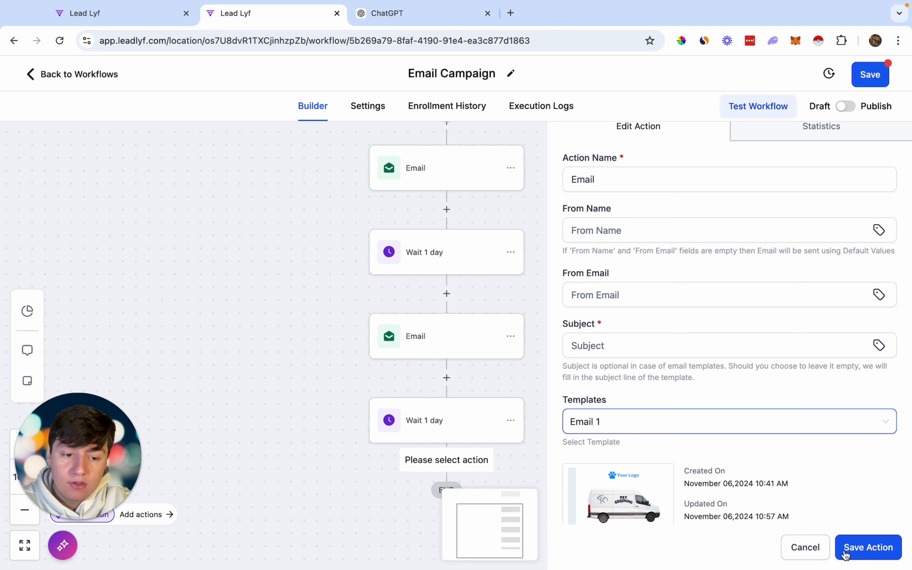
left_click(852, 549)
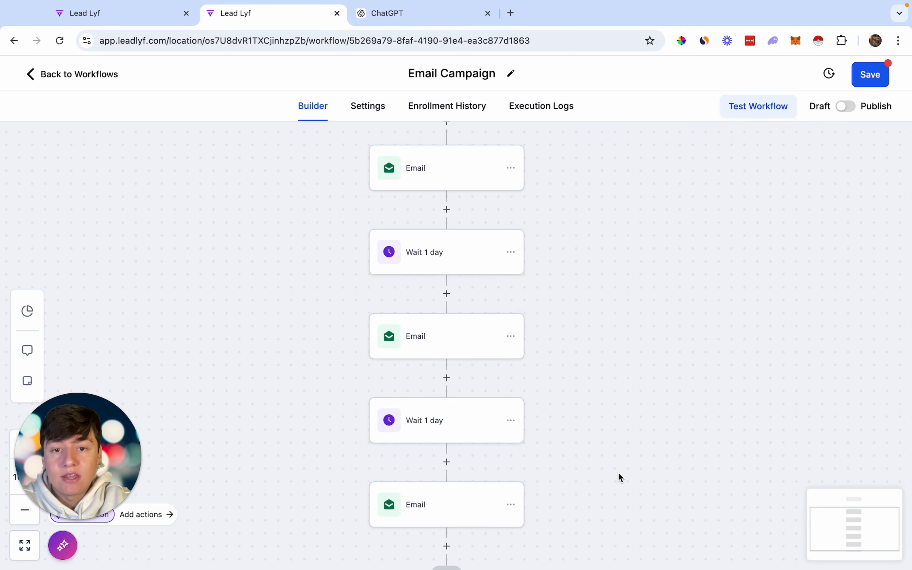
scroll(618, 474, "down", 2)
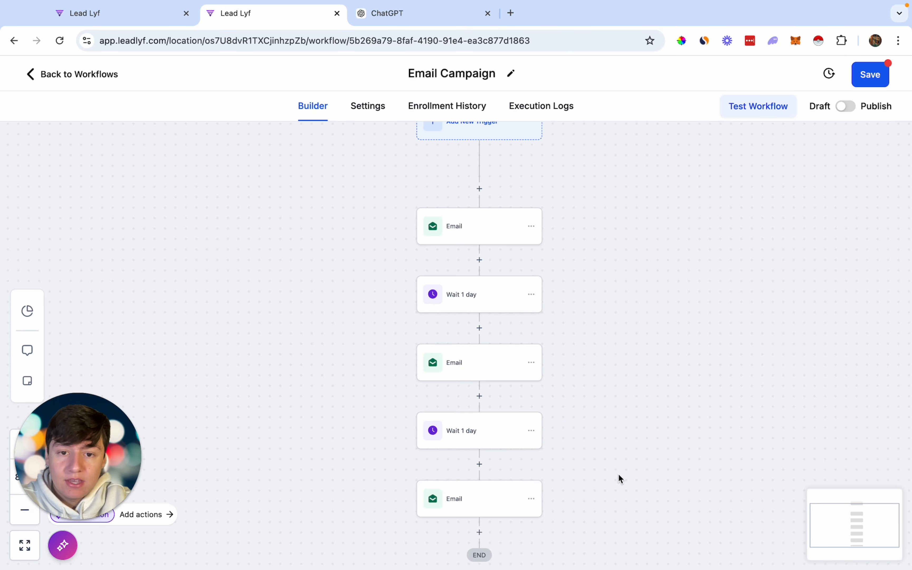
scroll(618, 474, "down", 2)
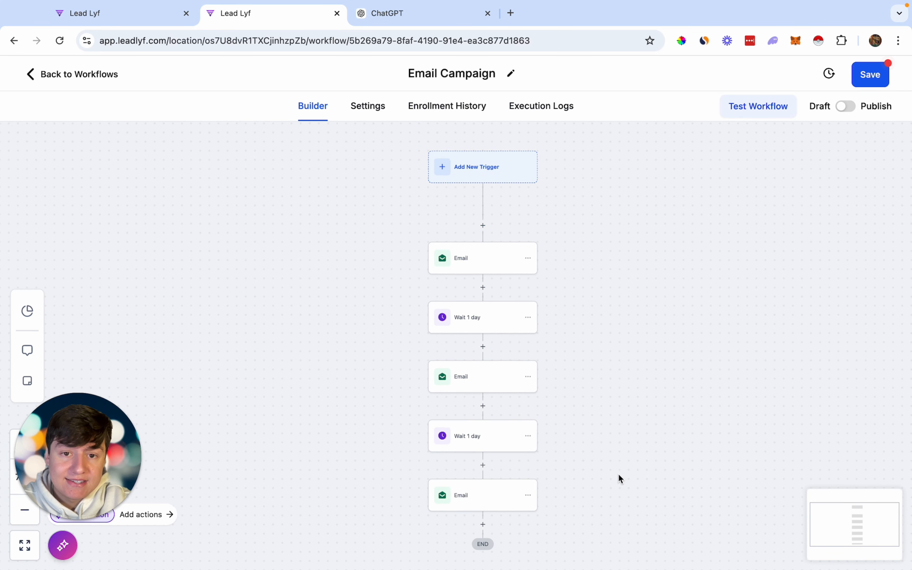
Step: Save the Email Campaign workflow and return to the workflow list
scroll(619, 474, "right", 1)
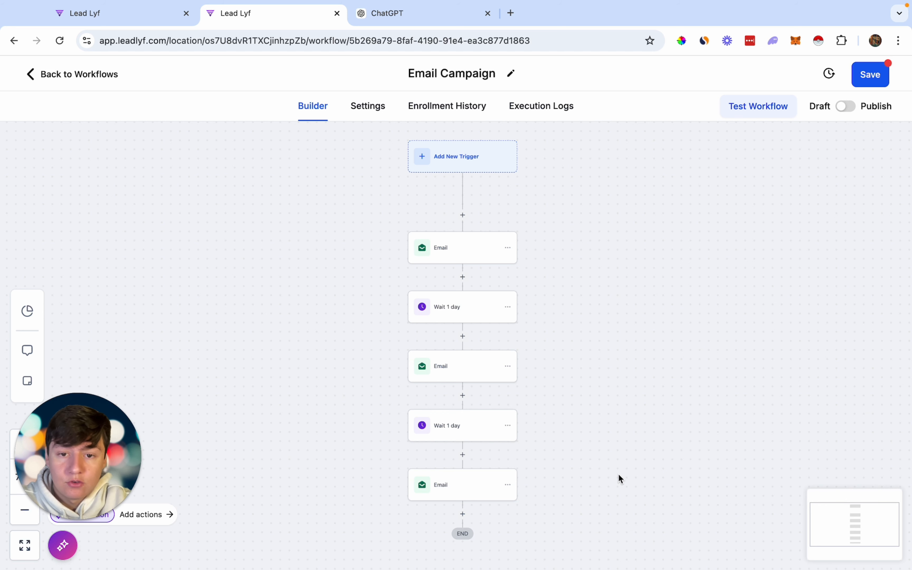
scroll(619, 474, "up", 1)
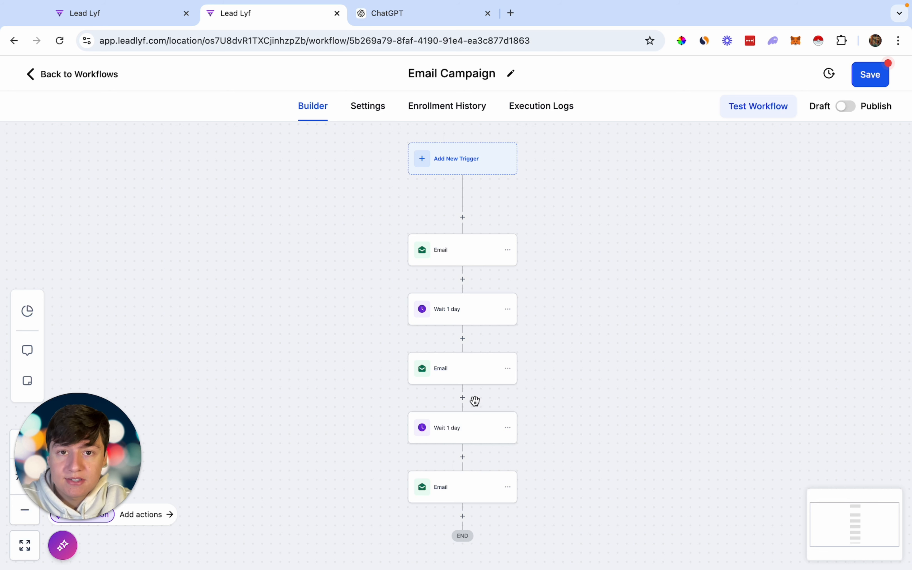
left_click(886, 74)
left_click(45, 79)
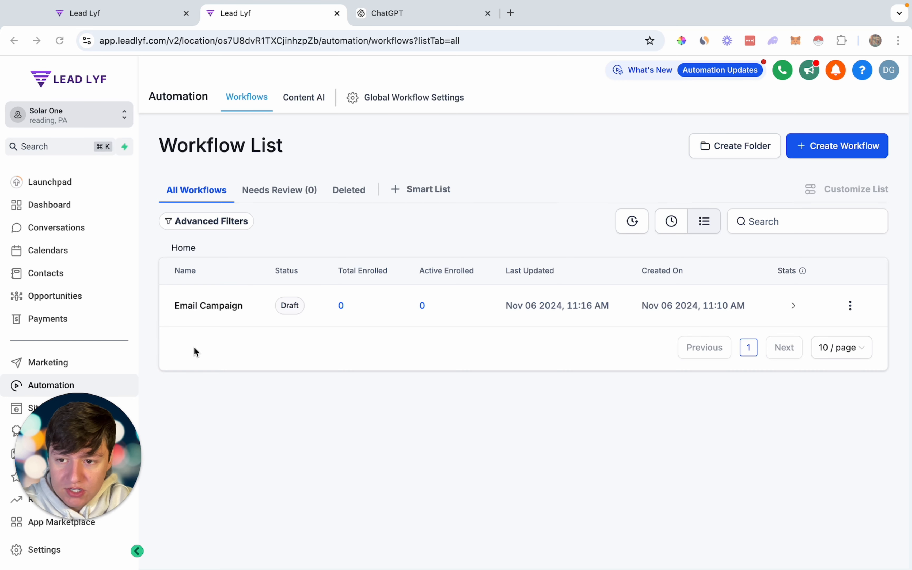
left_click(45, 274)
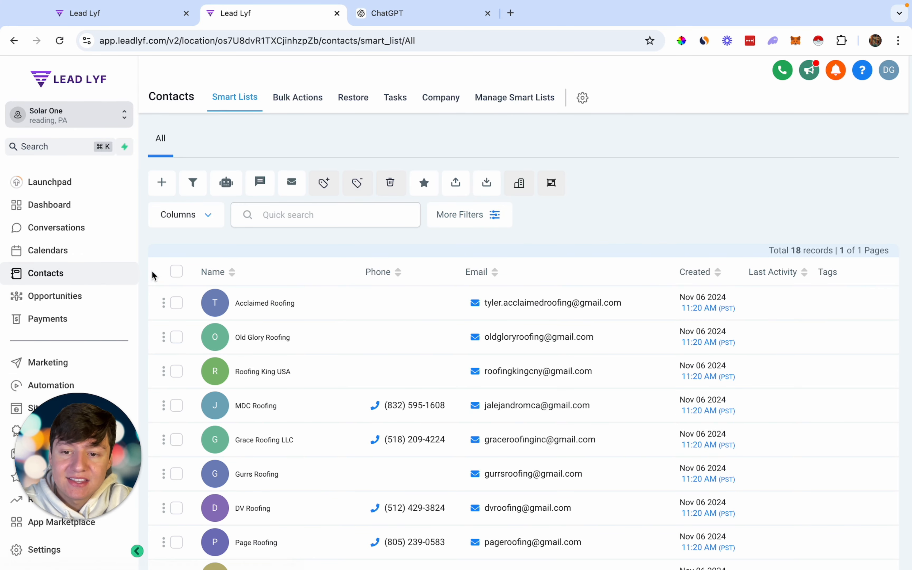
left_click(177, 272)
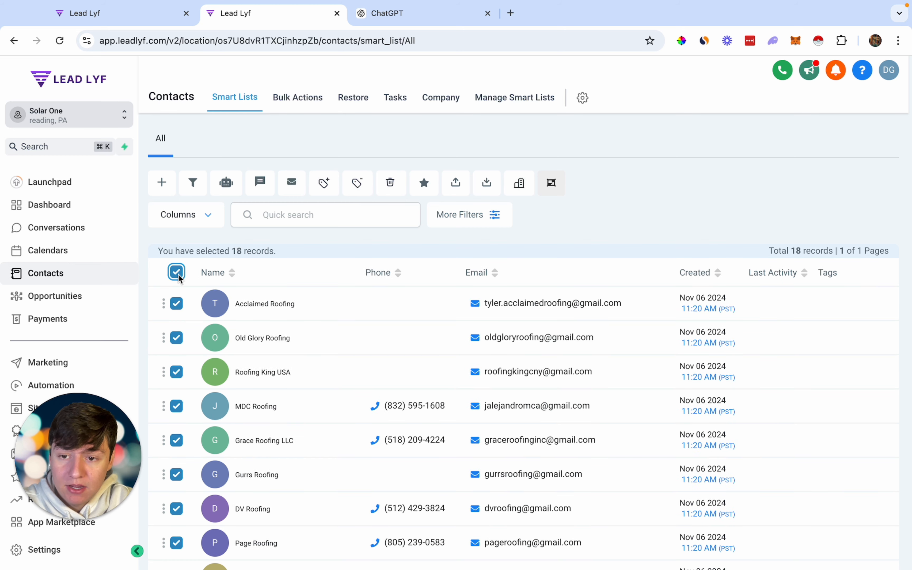
left_click(231, 189)
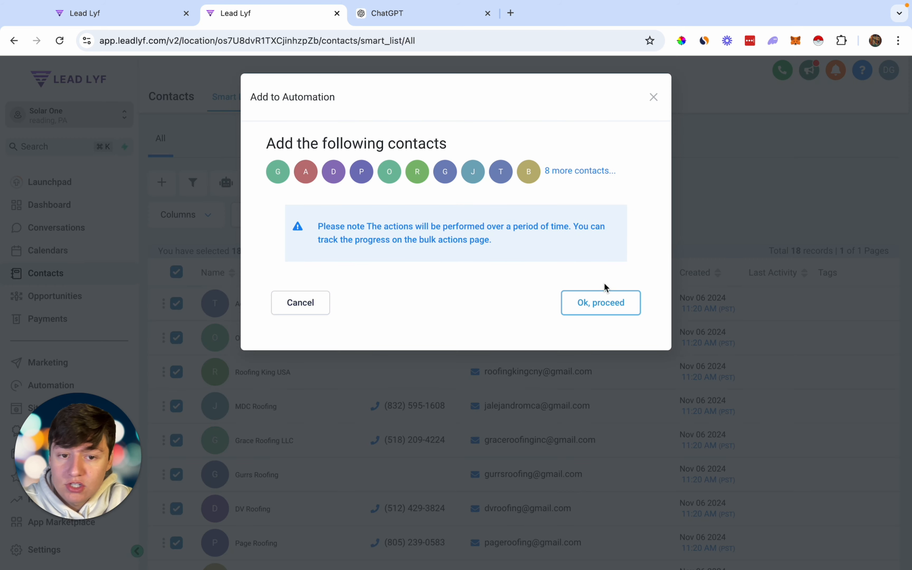
left_click(605, 301)
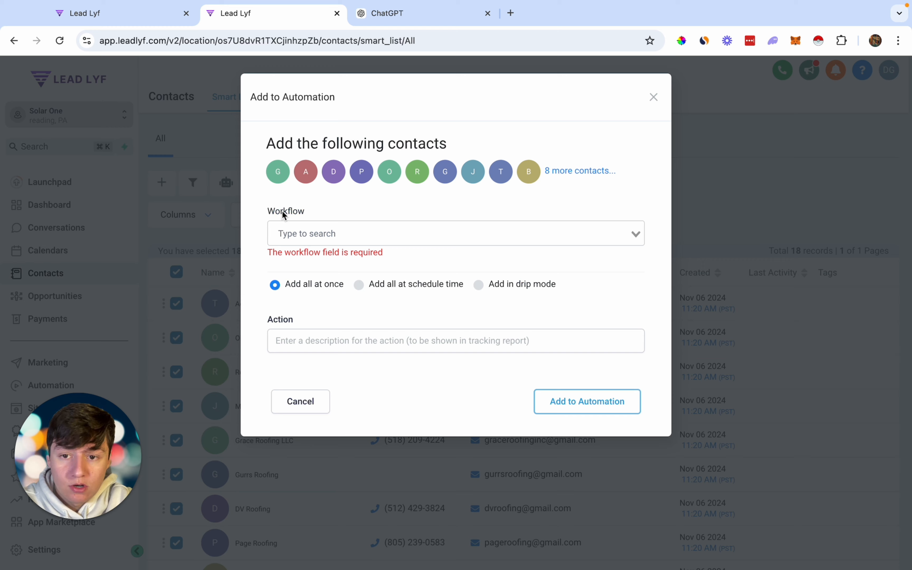
left_click(299, 232)
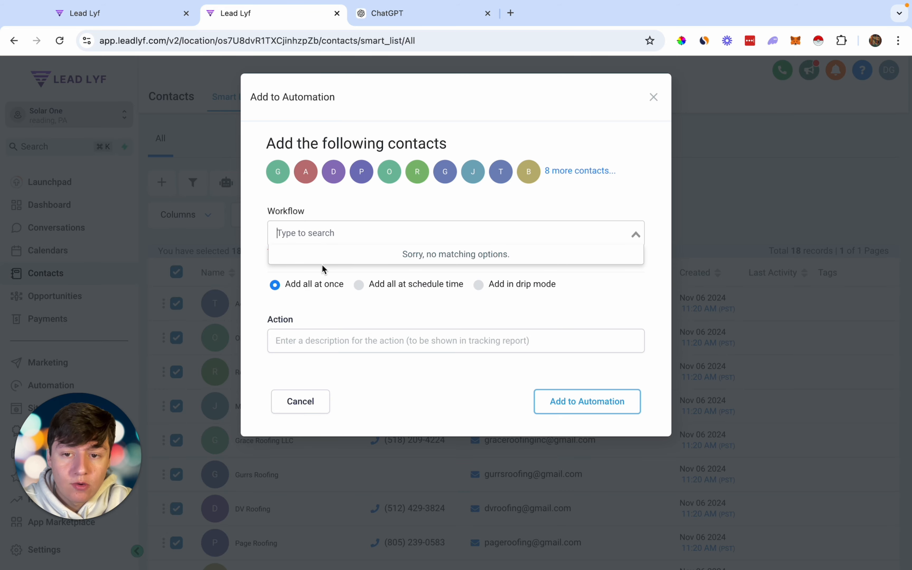
left_click(311, 402)
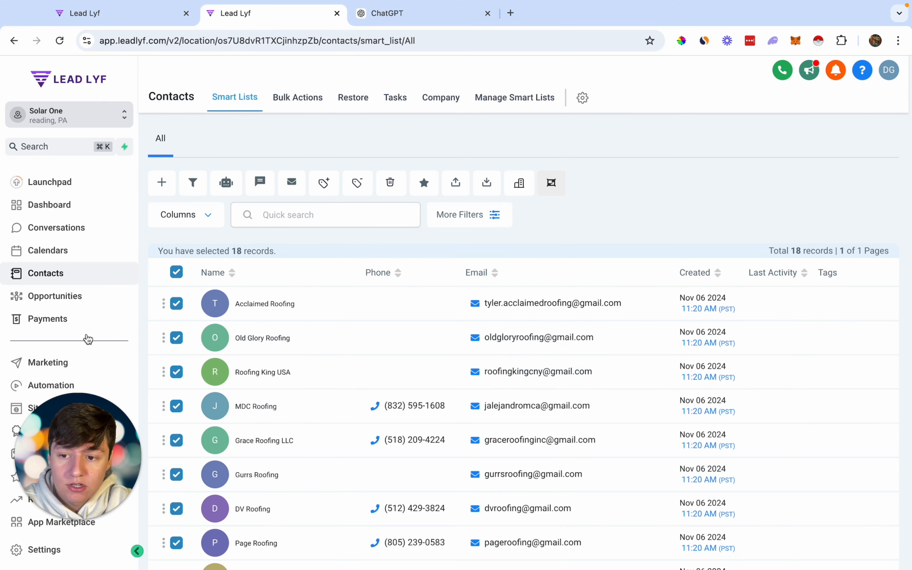
Step: Publish the Email Campaign workflow from the automation workflow list
scroll(87, 339, "down", 2)
left_click(62, 337)
left_click(849, 311)
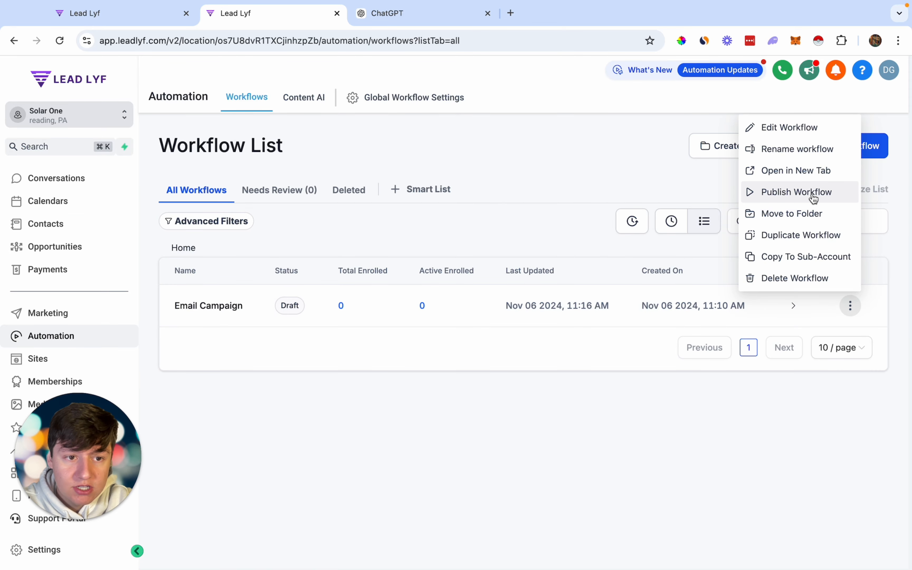
left_click(812, 192)
left_click(645, 381)
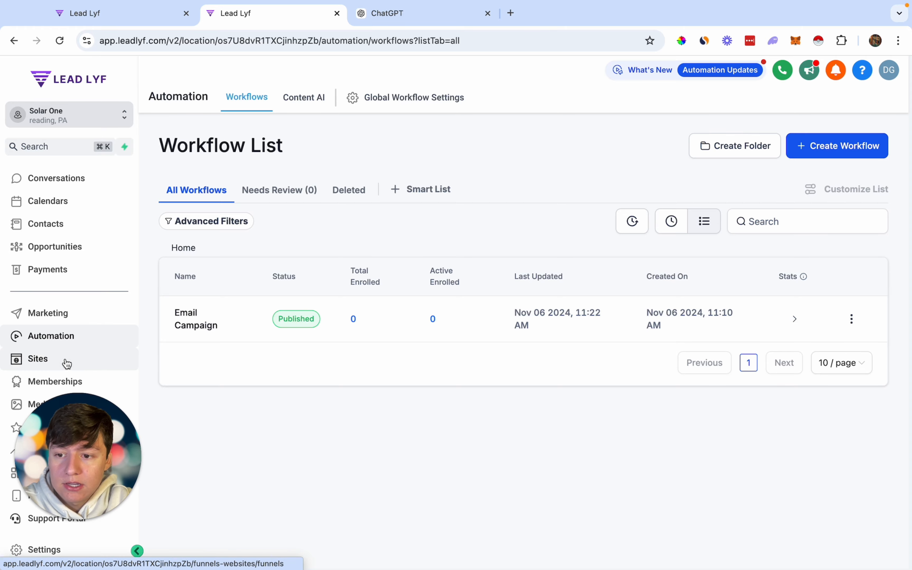
Step: Select all contacts, start adding them to an automation, and choose the Email Campaign workflow
left_click(67, 227)
left_click(176, 271)
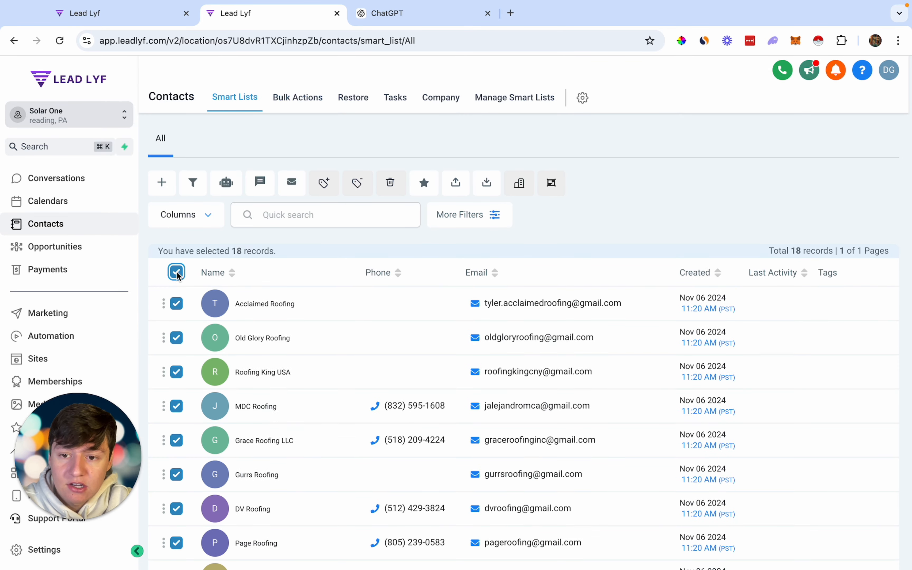
left_click(225, 183)
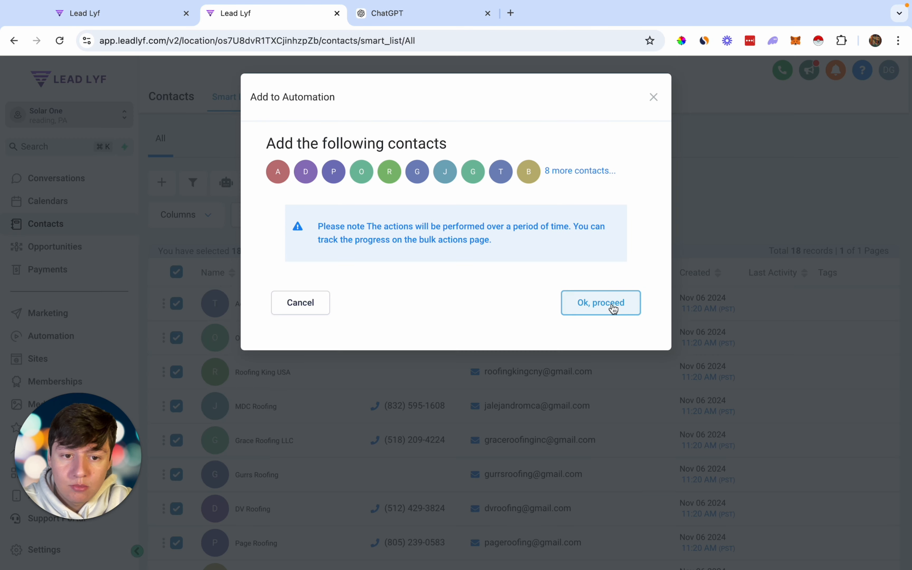
left_click(607, 304)
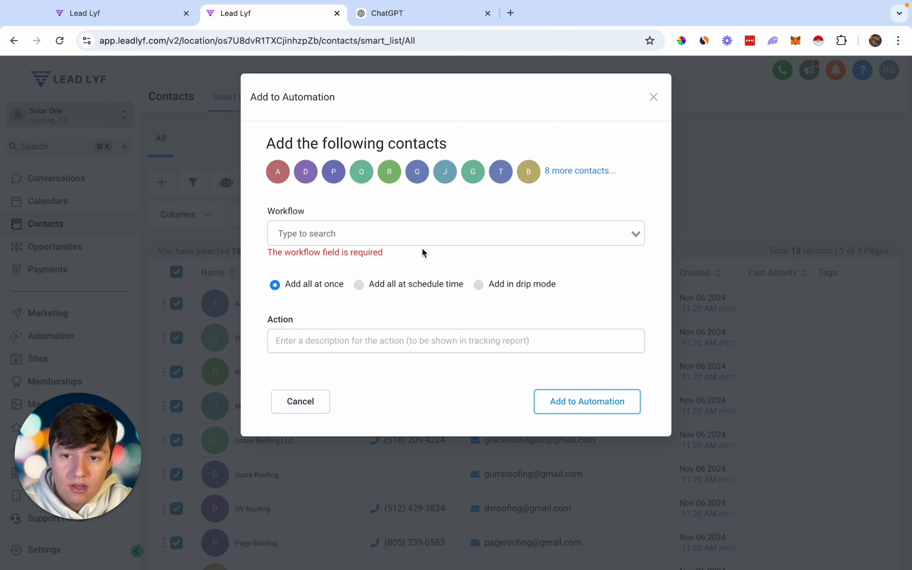
left_click(288, 233)
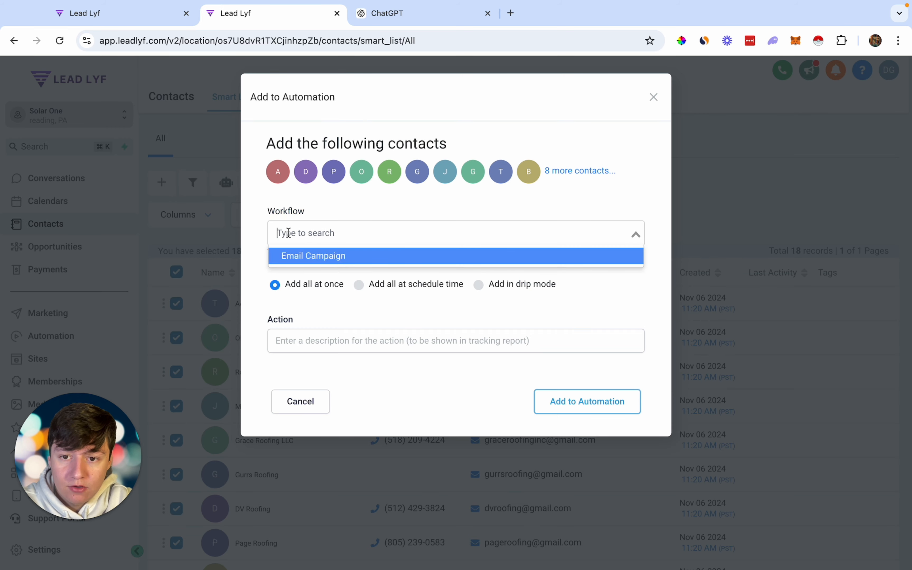
left_click(305, 259)
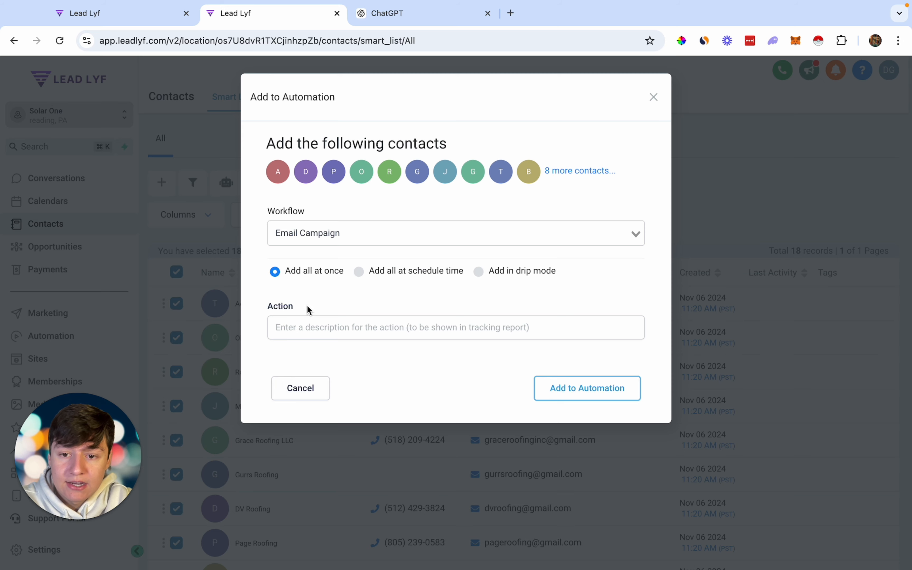
Step: Describe the bulk action as "Email Campaign" and add the selected contacts to the automation all at once
left_click(307, 325)
type("Email Campaign")
left_click(342, 346)
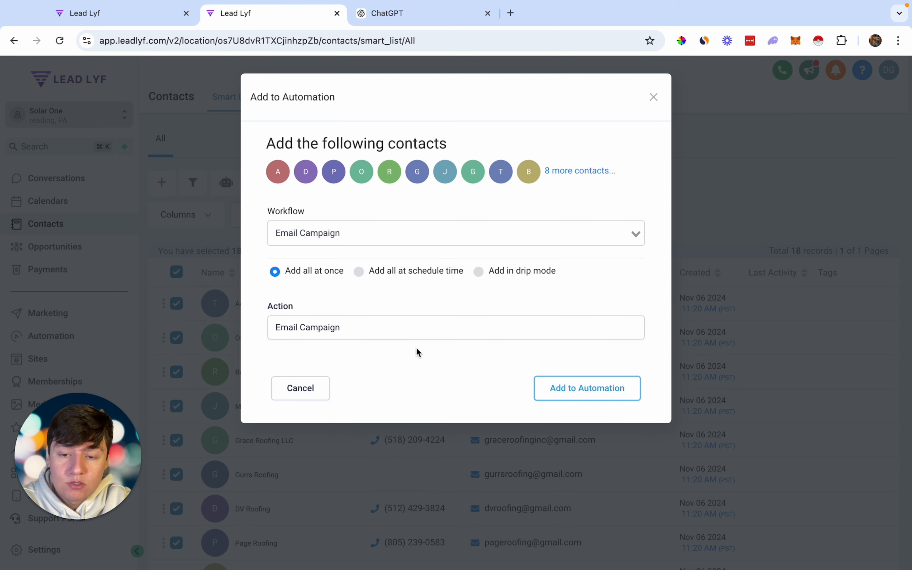
left_click(561, 392)
left_click(613, 258)
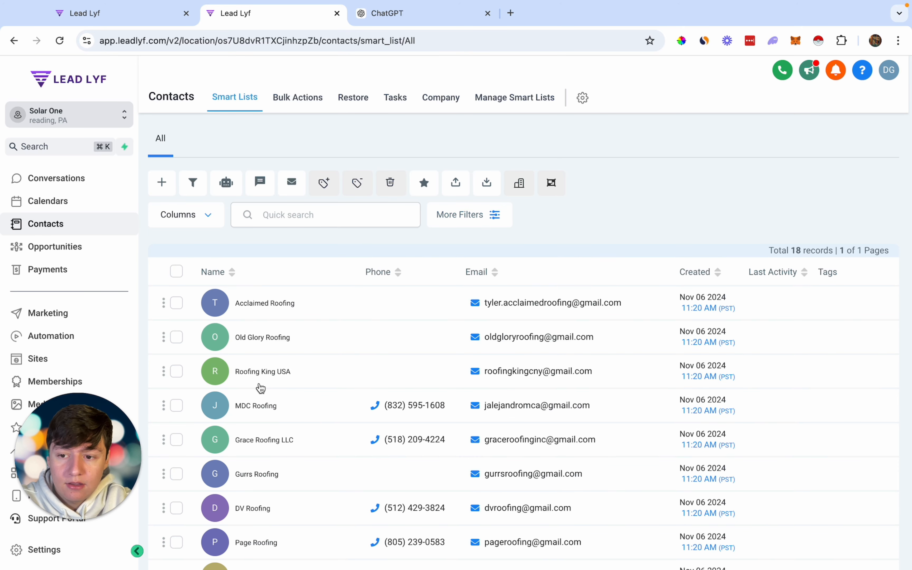
Step: Enable Stop on response in the Email Campaign workflow's settings and save the workflow
left_click(49, 343)
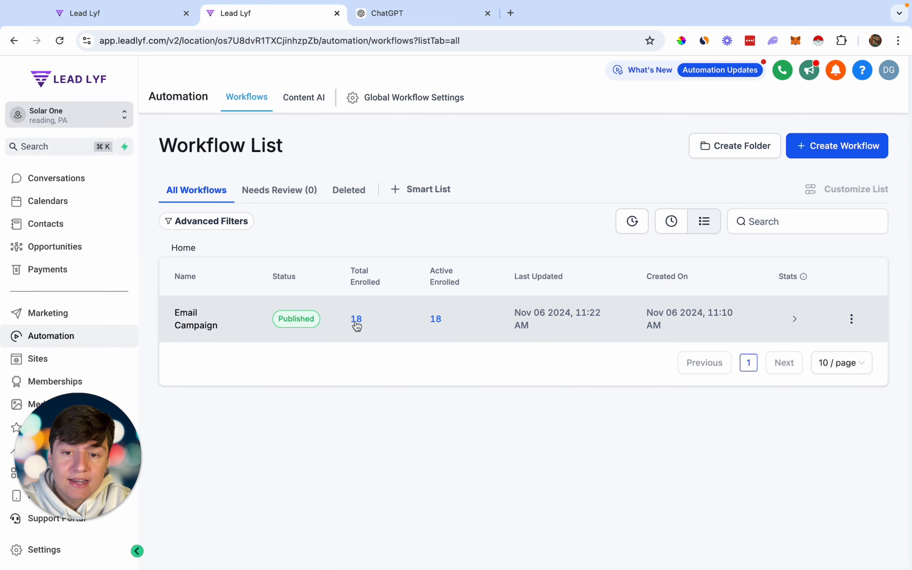
left_click(210, 328)
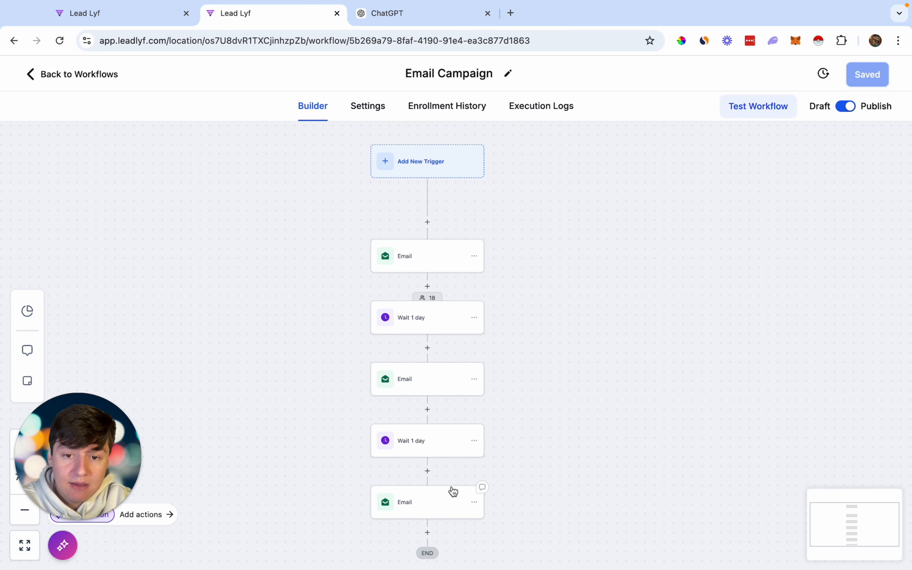
scroll(452, 489, "up", 1)
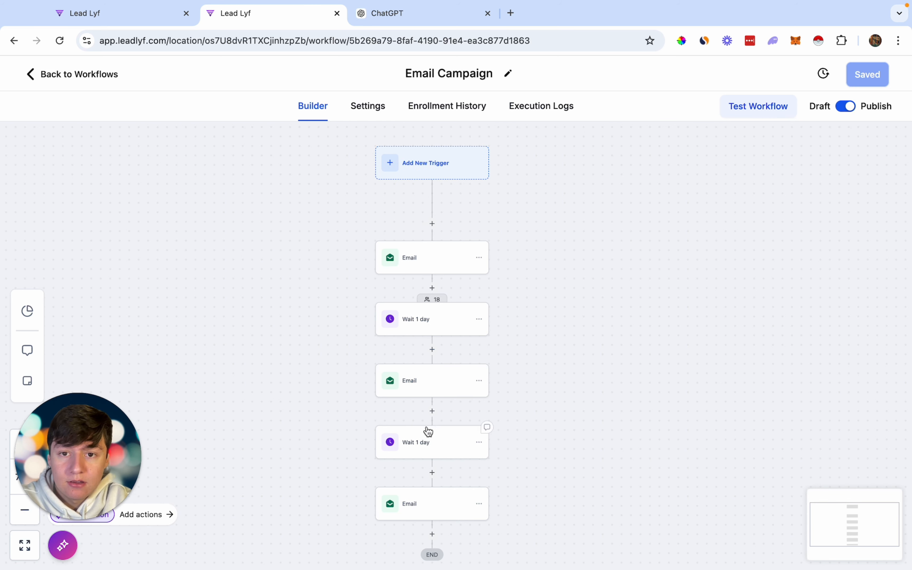
left_click(358, 108)
scroll(149, 312, "down", 1)
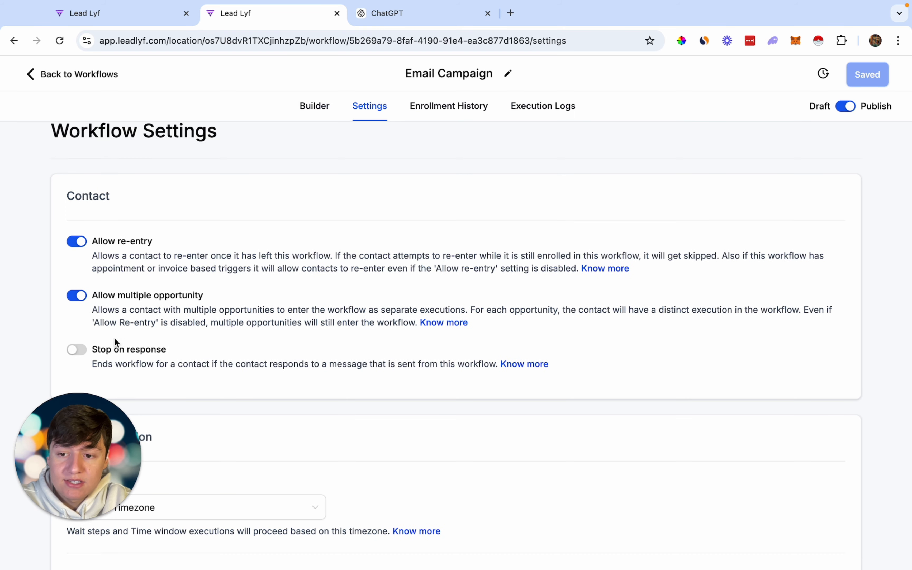
left_click(84, 353)
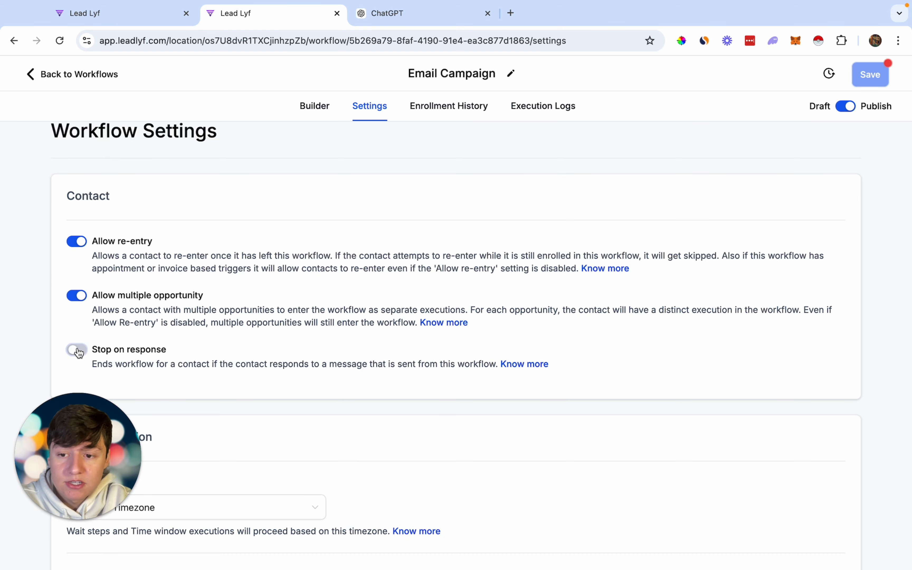
left_click(889, 80)
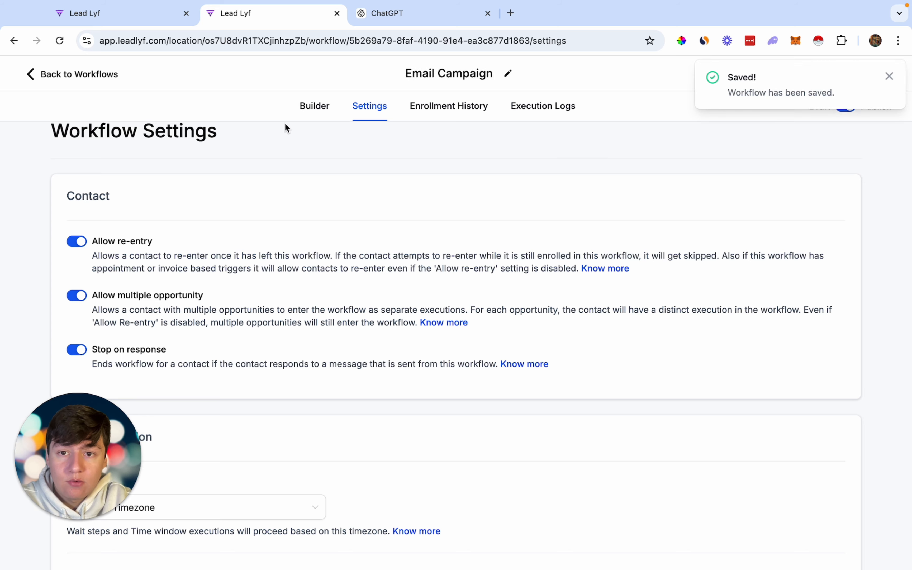
Step: Check the workflow's sequence in the builder, then view the workflow campaigns in email marketing
left_click(312, 107)
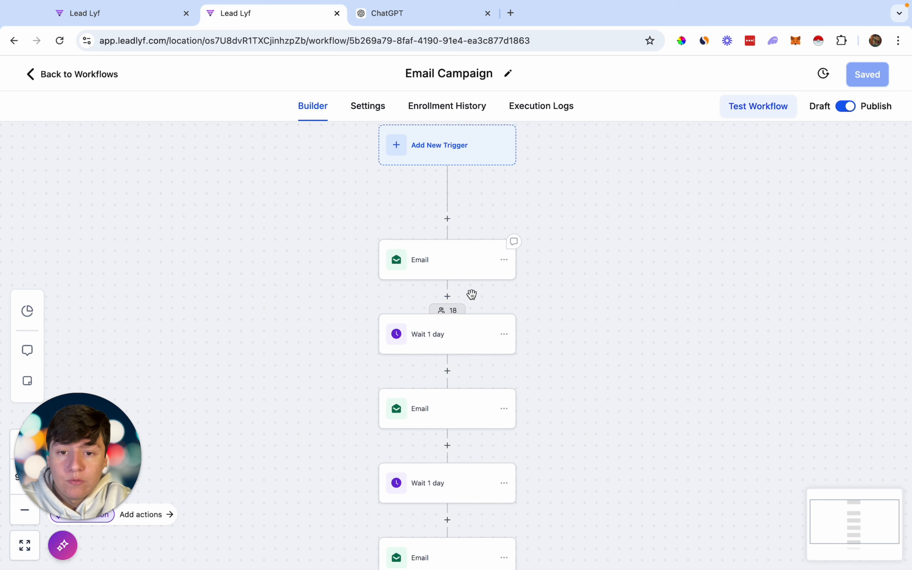
scroll(401, 425, "down", 3)
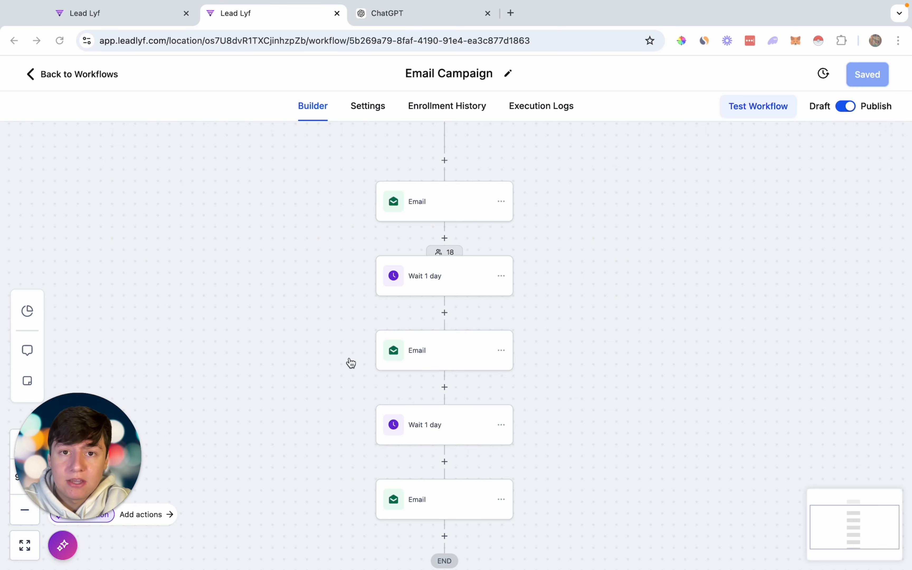
left_click(76, 74)
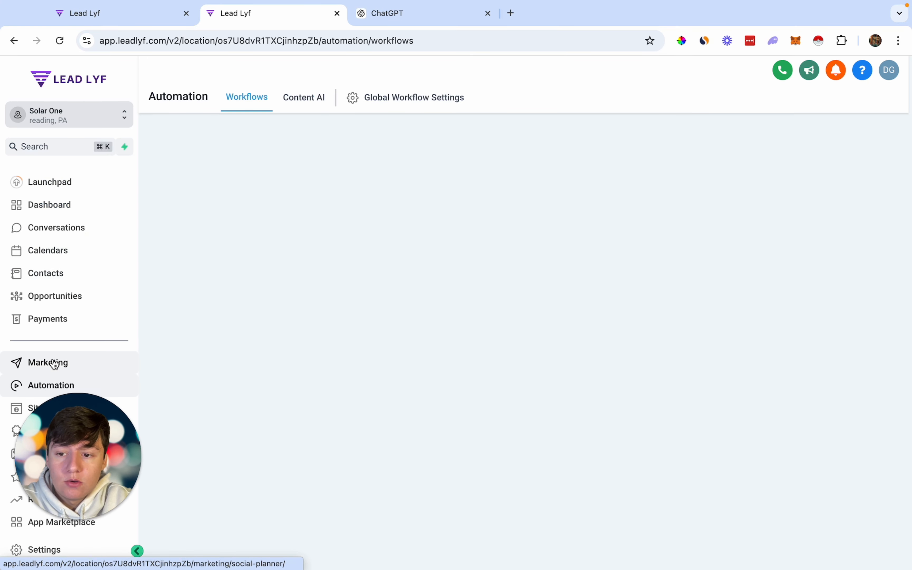
left_click(54, 363)
left_click(312, 99)
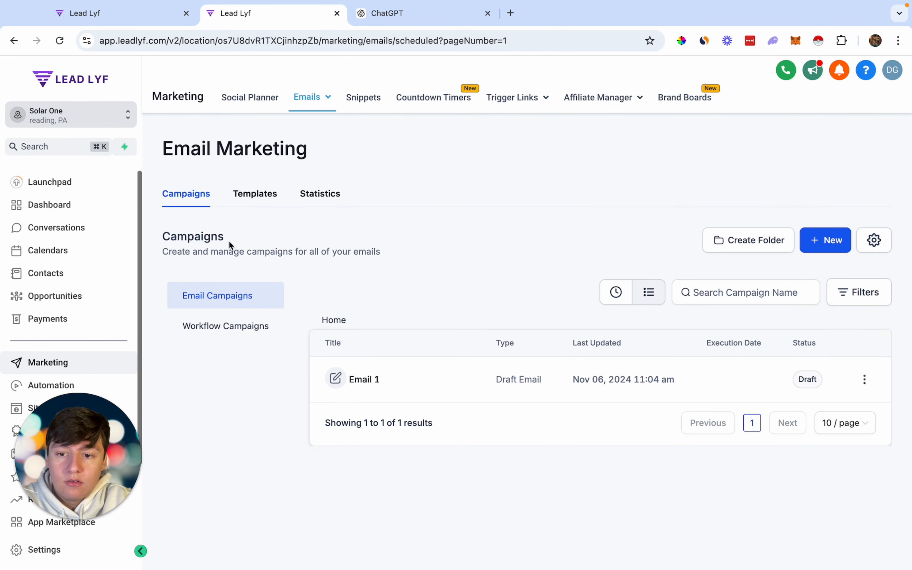
left_click(203, 331)
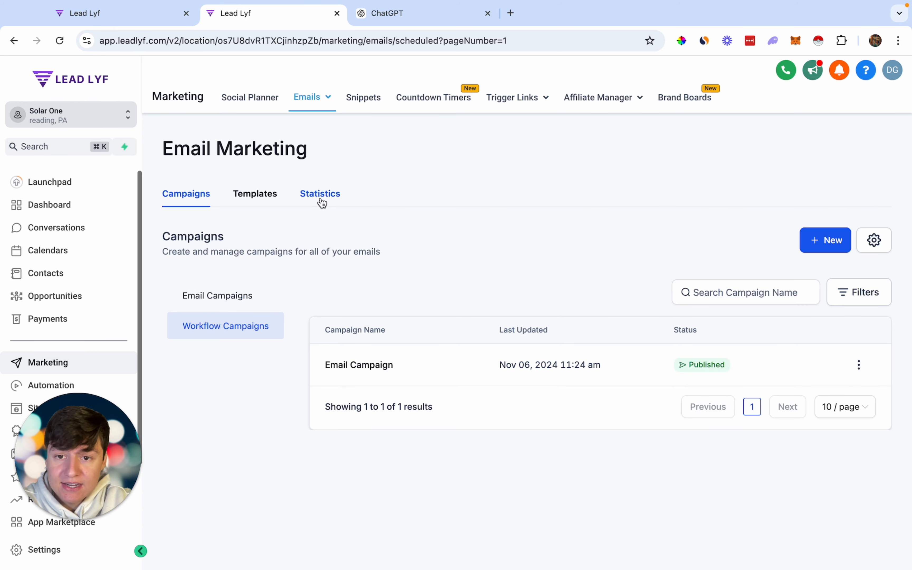
Step: Review the email marketing statistics, including the conversion summary, engagement summary and performance analysis
left_click(320, 200)
scroll(392, 451, "down", 5)
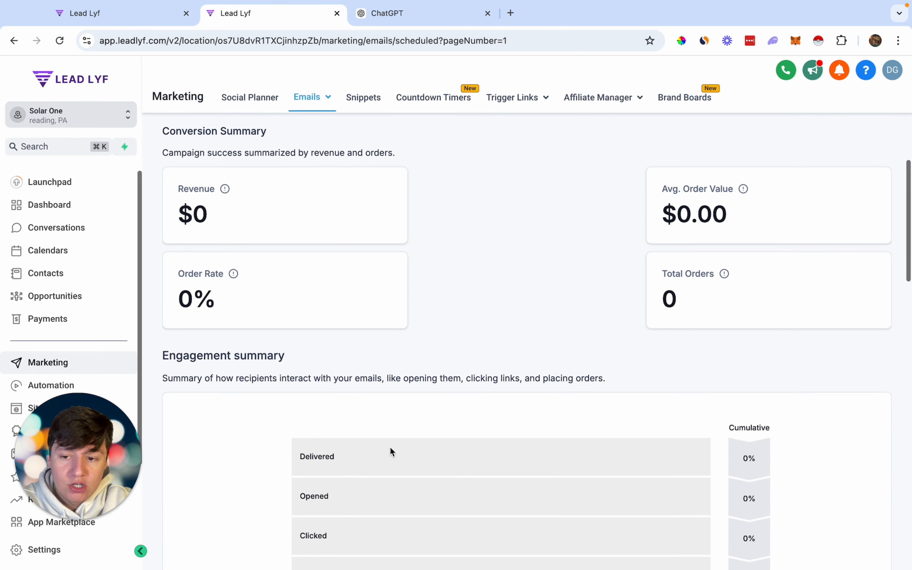
scroll(390, 447, "down", 10)
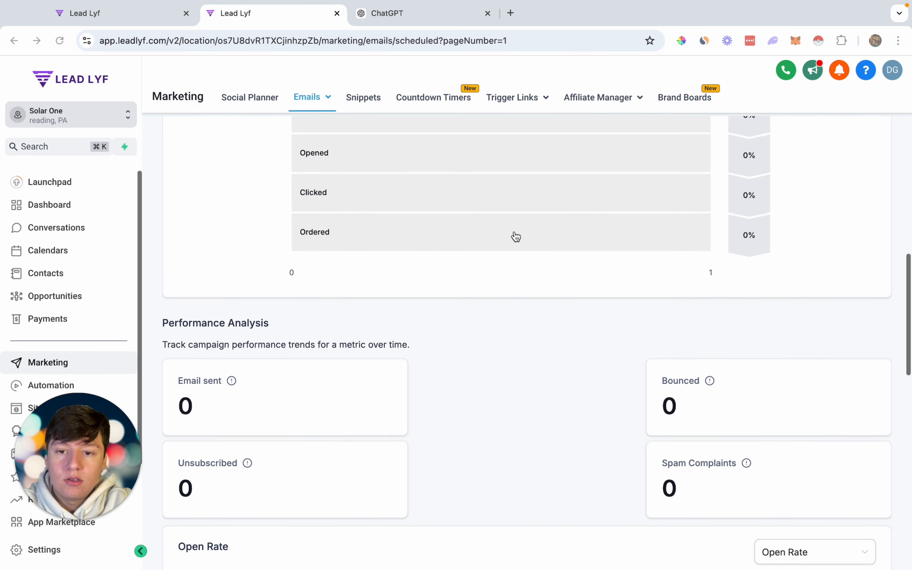
scroll(516, 237, "up", 13)
scroll(516, 237, "up", 3)
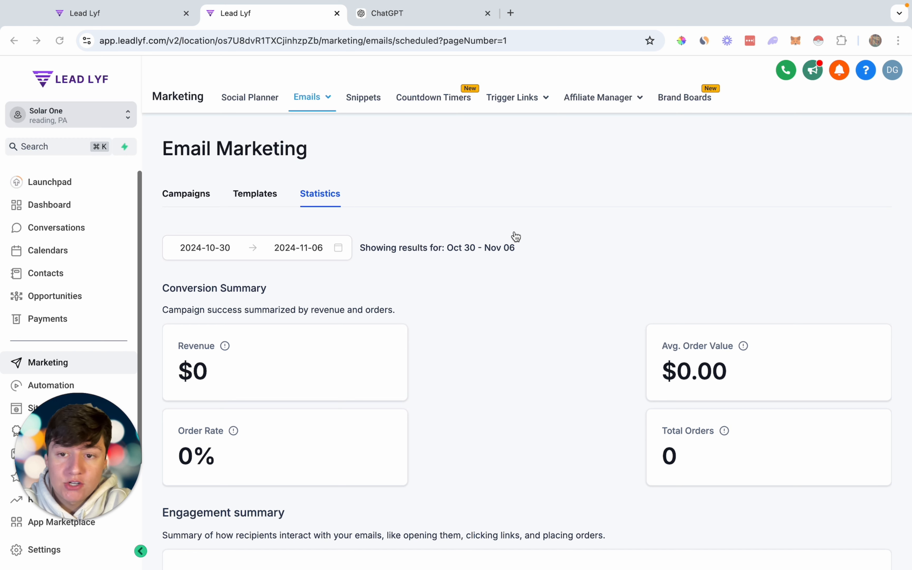